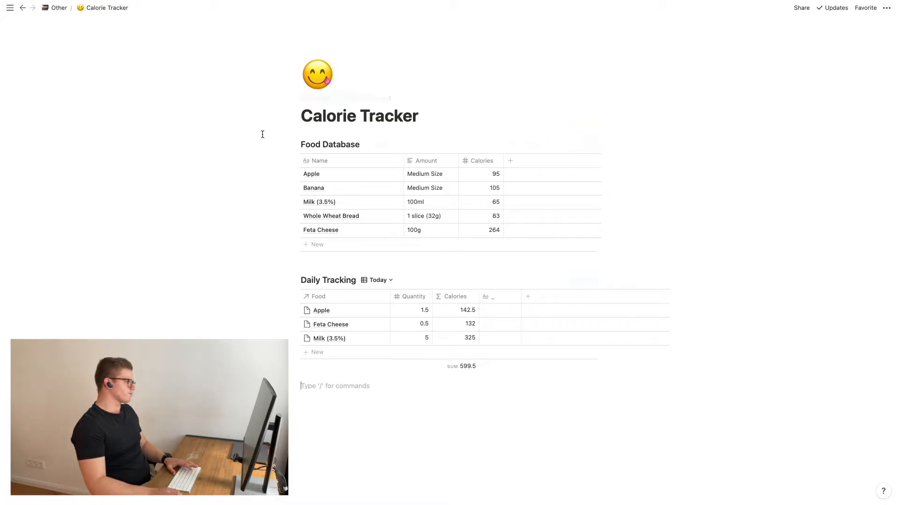
- Switch the Daily Tracking table to its Tomorrow view
{"action": "left_click_drag", "start_coordinate": [304, 310], "coordinate": [387, 428]}
{"action": "left_click", "coordinate": [371, 428]}
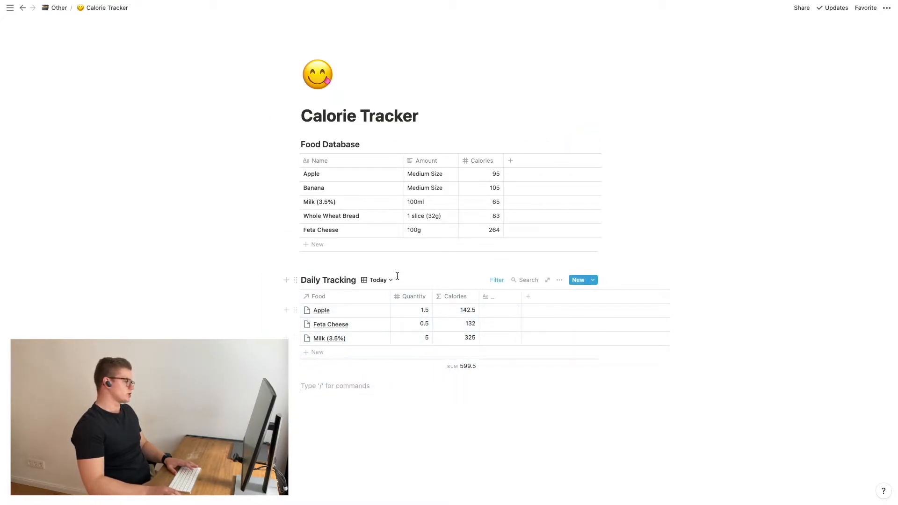
{"action": "left_click", "coordinate": [375, 281]}
{"action": "left_click", "coordinate": [349, 334]}
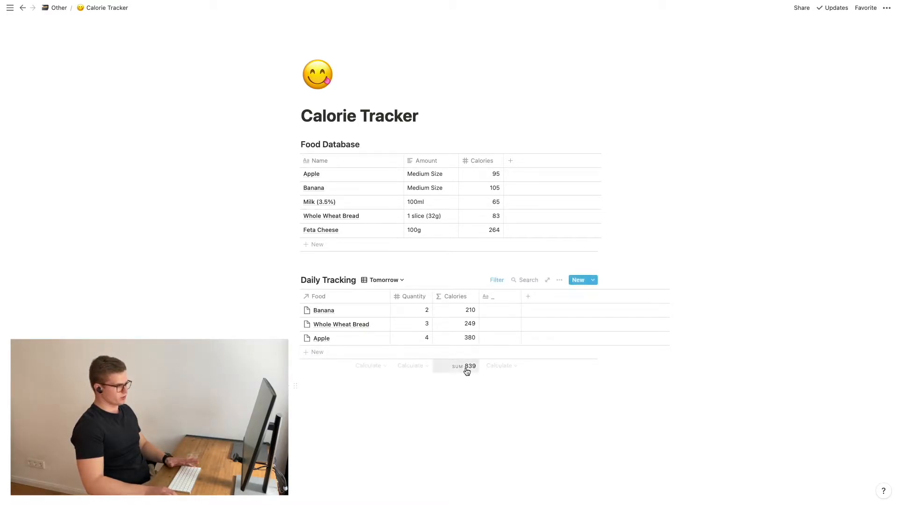
- Delete the existing Daily Tracking table from the Calorie Tracker page
{"action": "left_click_drag", "start_coordinate": [327, 415], "coordinate": [363, 286]}
{"action": "left_click", "coordinate": [288, 281]}
{"action": "left_click", "coordinate": [264, 306]}
{"action": "left_click", "coordinate": [296, 280]}
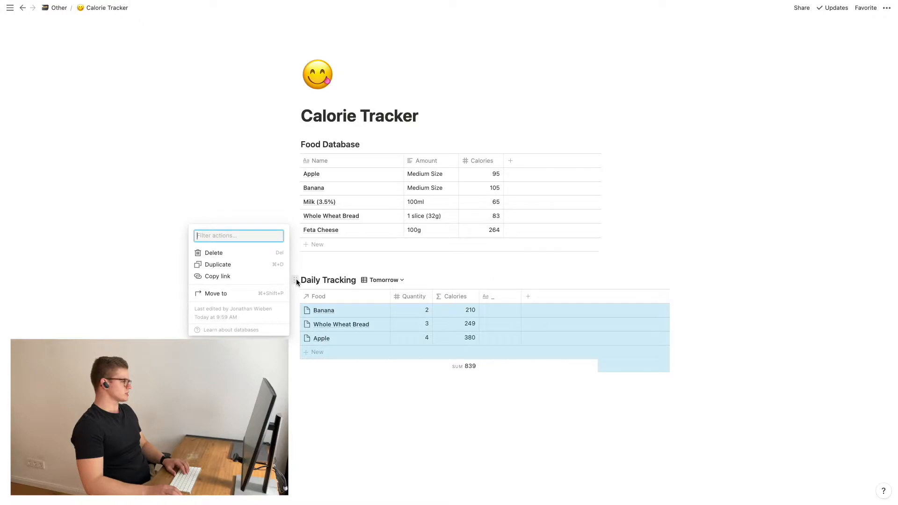
{"action": "left_click", "coordinate": [243, 252]}
{"action": "left_click", "coordinate": [402, 309]}
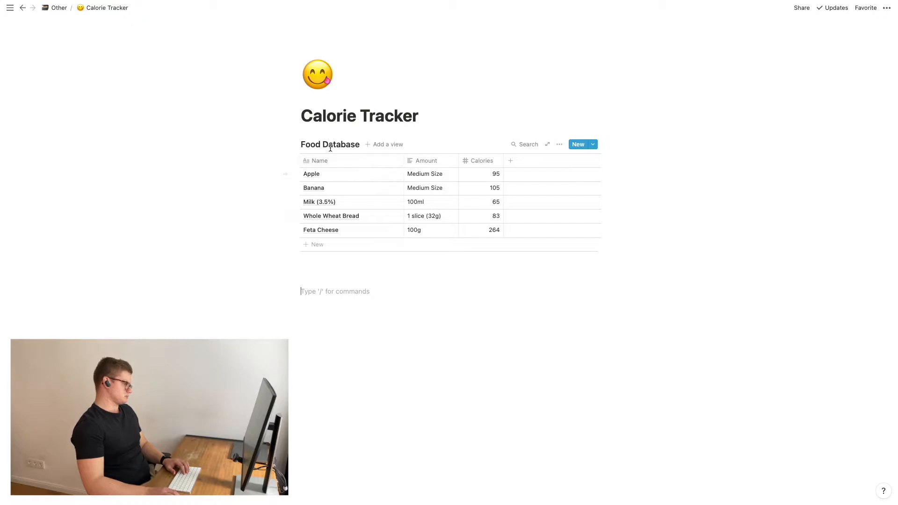
- Remove the extra empty line below the Food Database table
{"action": "left_click_drag", "start_coordinate": [317, 143], "coordinate": [337, 144]}
{"action": "left_click", "coordinate": [346, 144]}
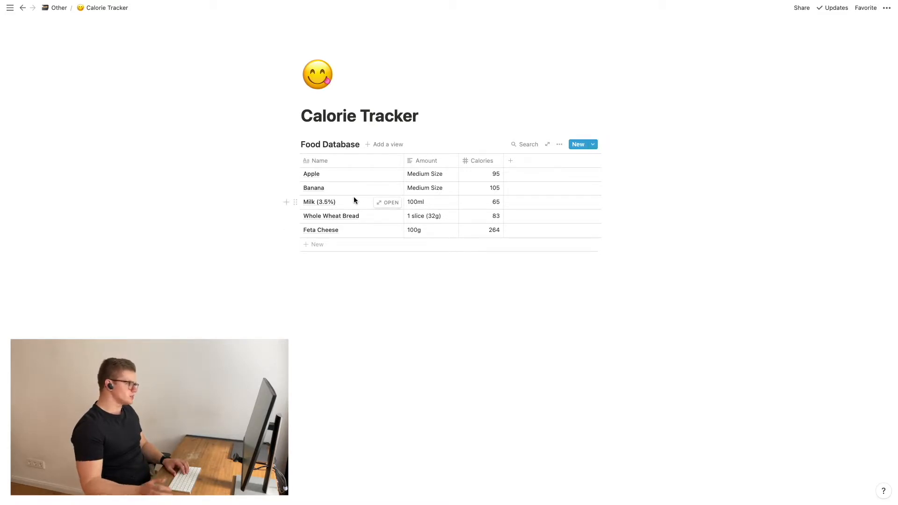
{"action": "left_click", "coordinate": [358, 318]}
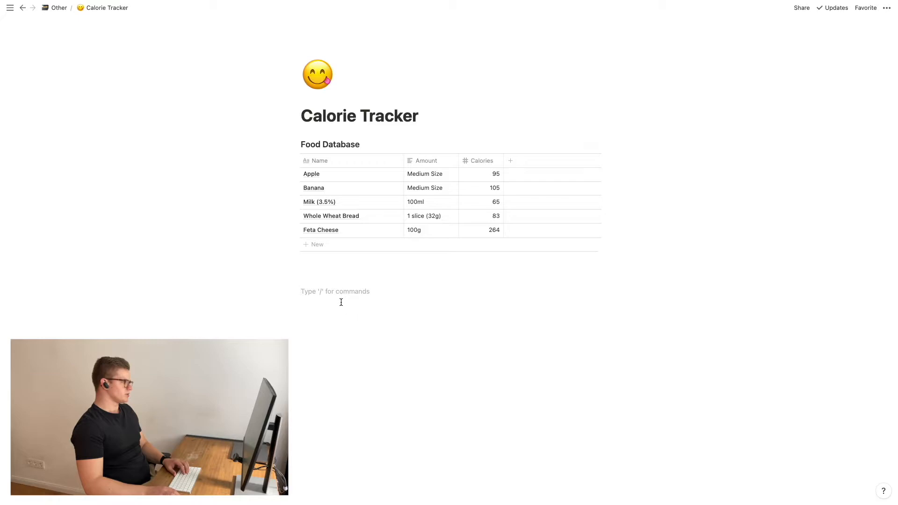
{"action": "key", "text": "BackSpace"}
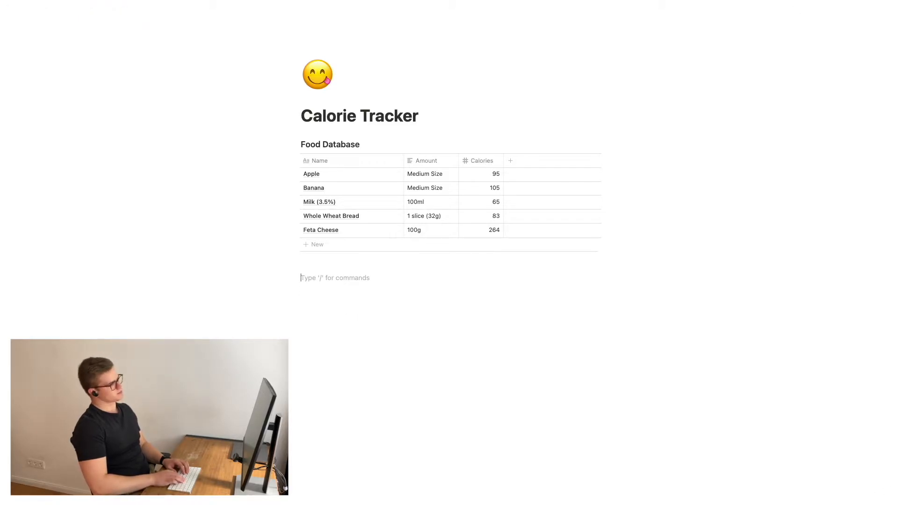
- Insert an inline table below the Food Database and title it Daily Tracking
{"action": "type", "text": "/inli"}
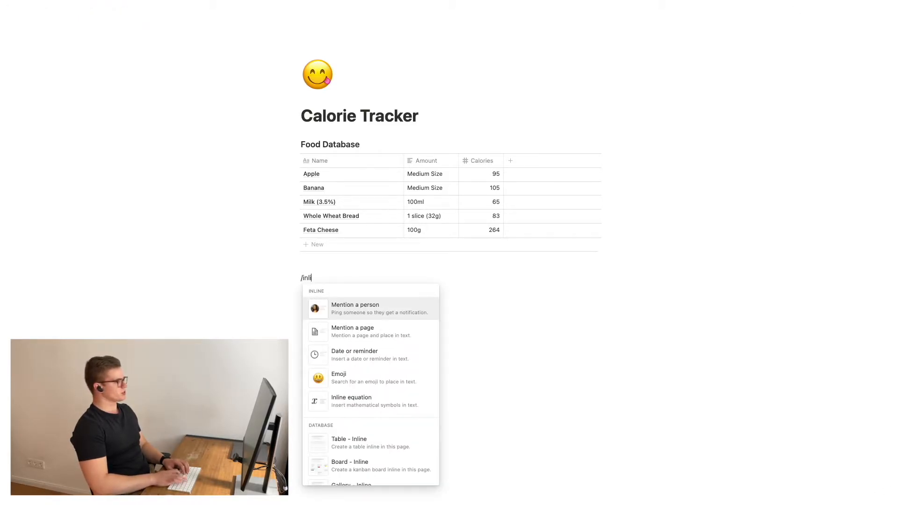
{"action": "type", "text": "ne tab"}
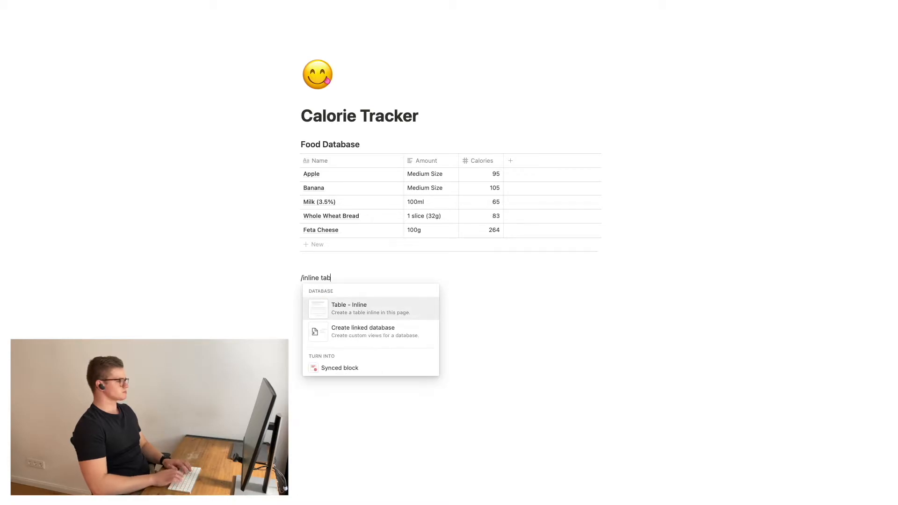
{"action": "key", "text": "Return"}
{"action": "type", "text": "Daily Tracking"}
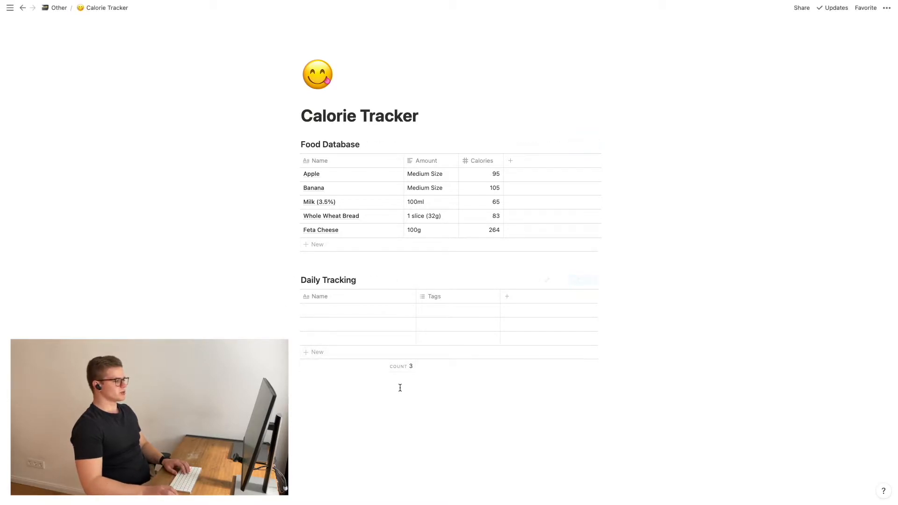
- Turn the Tags column into a Date property named Date and make it the first column of Daily Tracking
{"action": "left_click", "coordinate": [451, 296]}
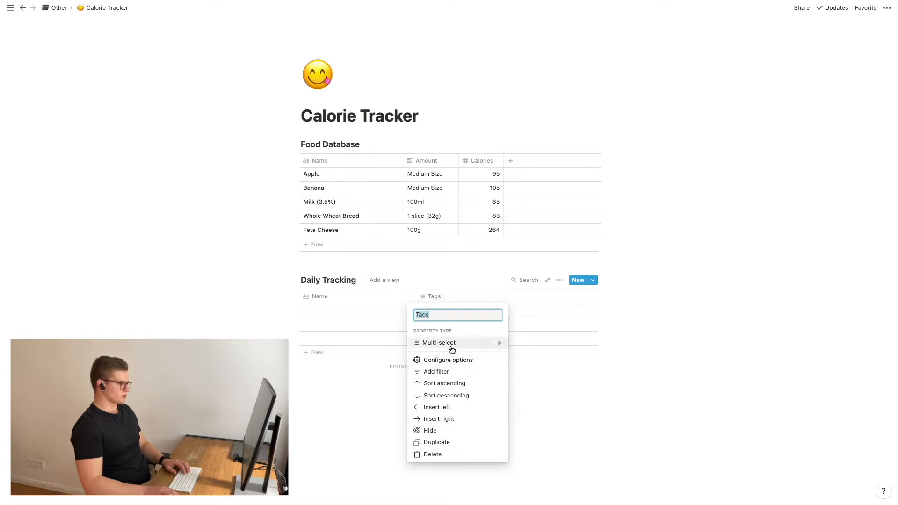
{"action": "mouse_move", "coordinate": [450, 345]}
{"action": "type", "text": "Da"}
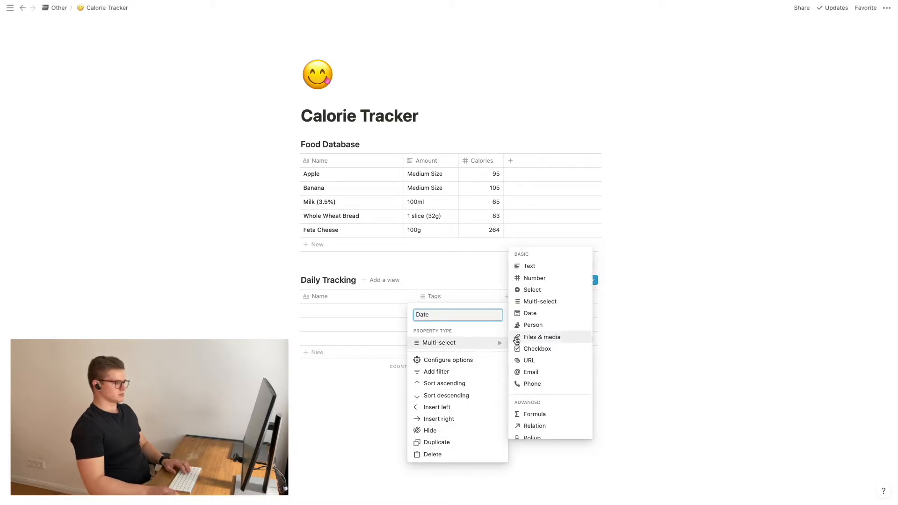
{"action": "type", "text": "te"}
{"action": "left_click", "coordinate": [512, 313]}
{"action": "left_click_drag", "start_coordinate": [457, 301], "coordinate": [356, 304]}
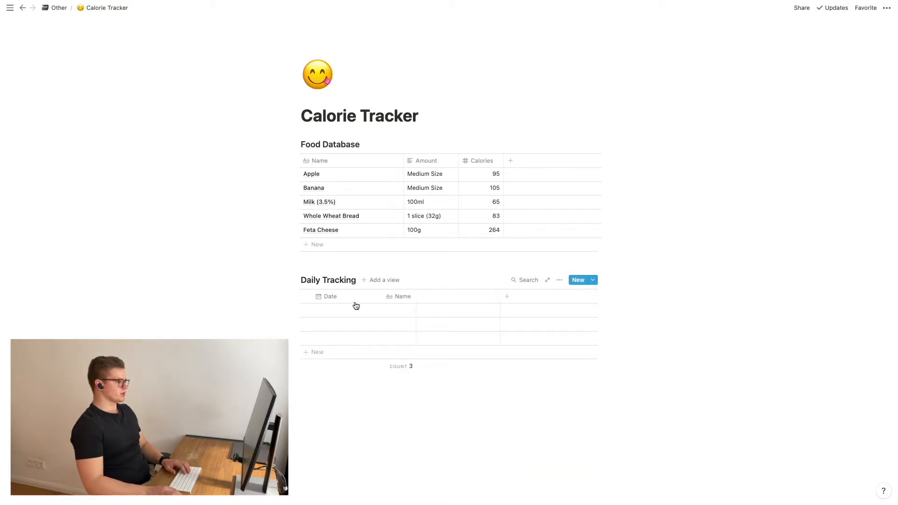
- Rename the Name column of Daily Tracking to _ and narrow both that column and the Date column
{"action": "left_click", "coordinate": [427, 298]}
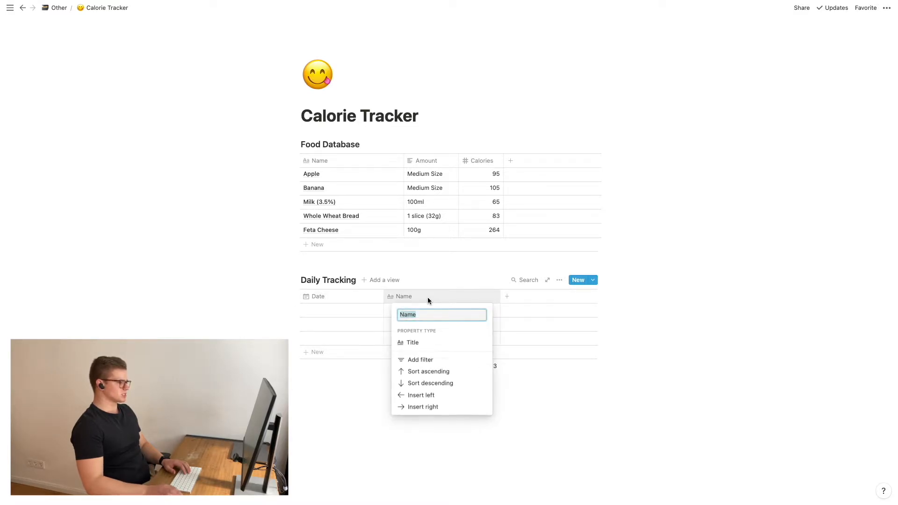
{"action": "left_click", "coordinate": [515, 438]}
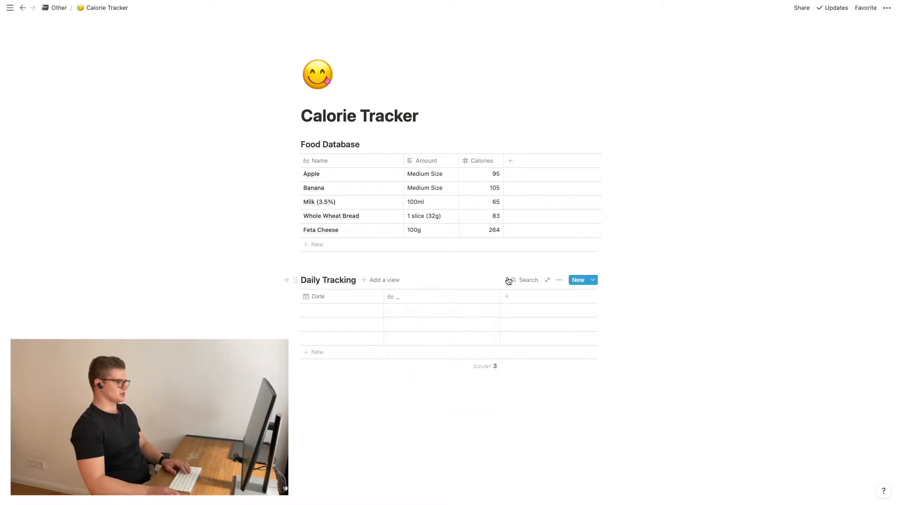
{"action": "left_click_drag", "start_coordinate": [499, 297], "coordinate": [411, 297]}
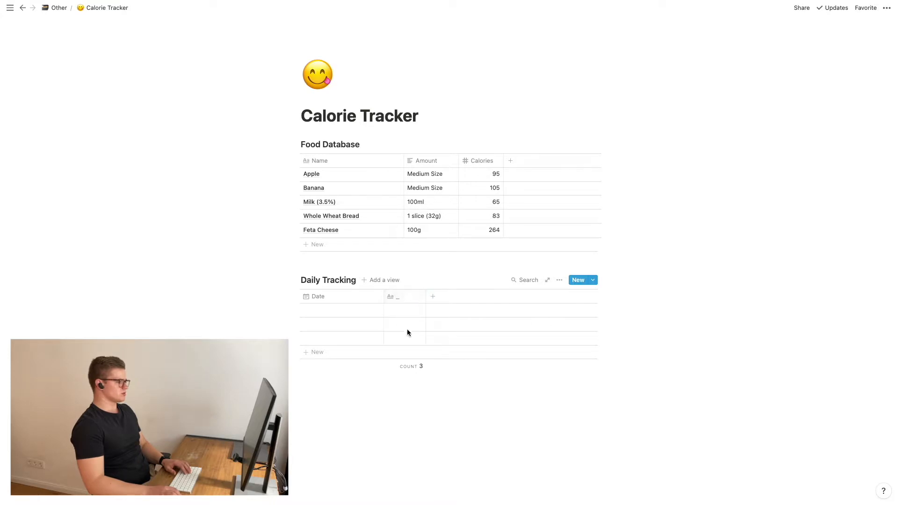
{"action": "left_click_drag", "start_coordinate": [383, 296], "coordinate": [354, 295]}
- Add a Food relation column linked to the Food Database and place it directly after the Date column
{"action": "left_click", "coordinate": [432, 299]}
{"action": "type", "text": "Food"}
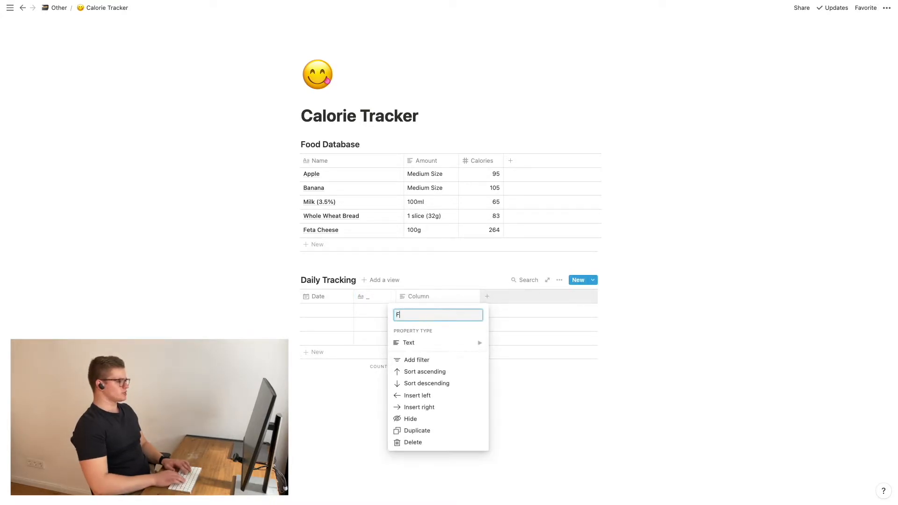
{"action": "left_click", "coordinate": [425, 343]}
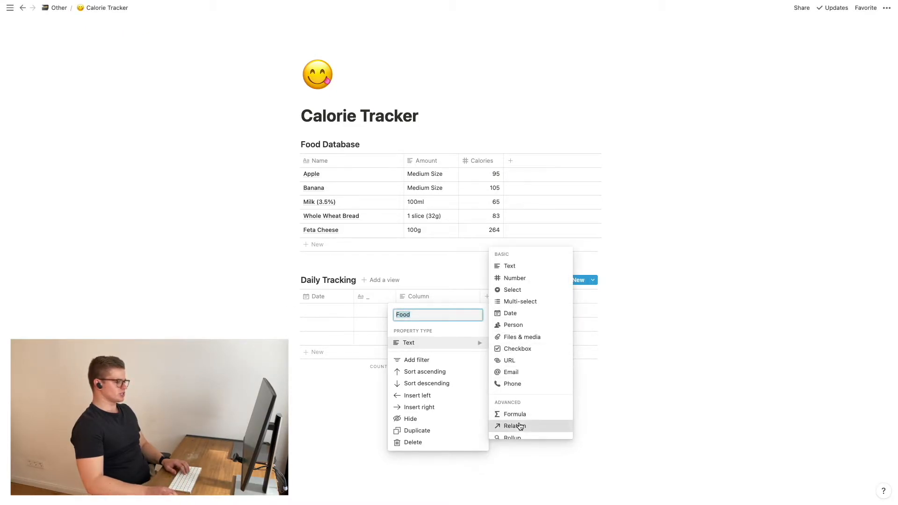
{"action": "left_click", "coordinate": [515, 425]}
{"action": "left_click", "coordinate": [452, 258]}
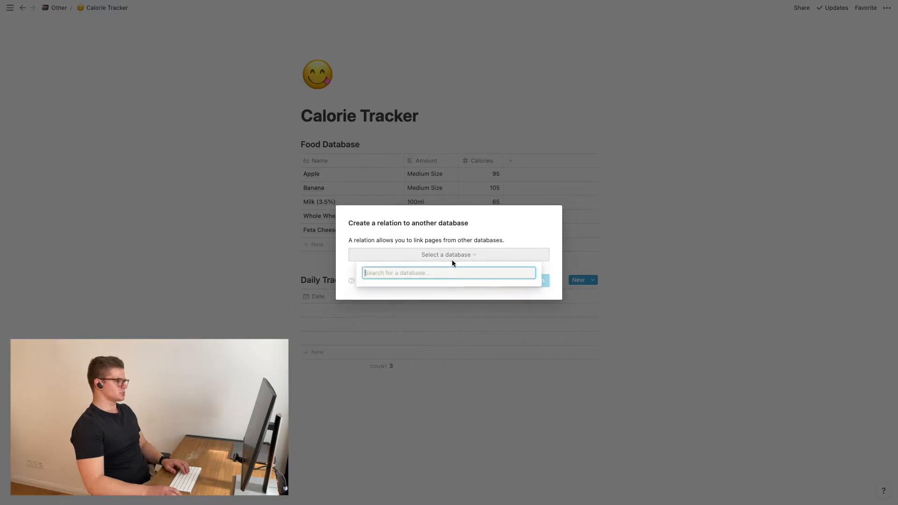
{"action": "type", "text": "Food data"}
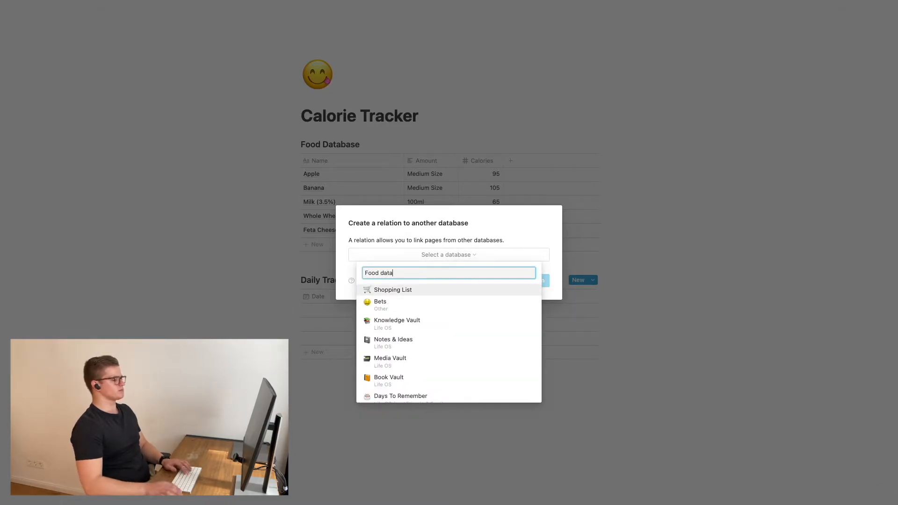
{"action": "left_click", "coordinate": [418, 291]}
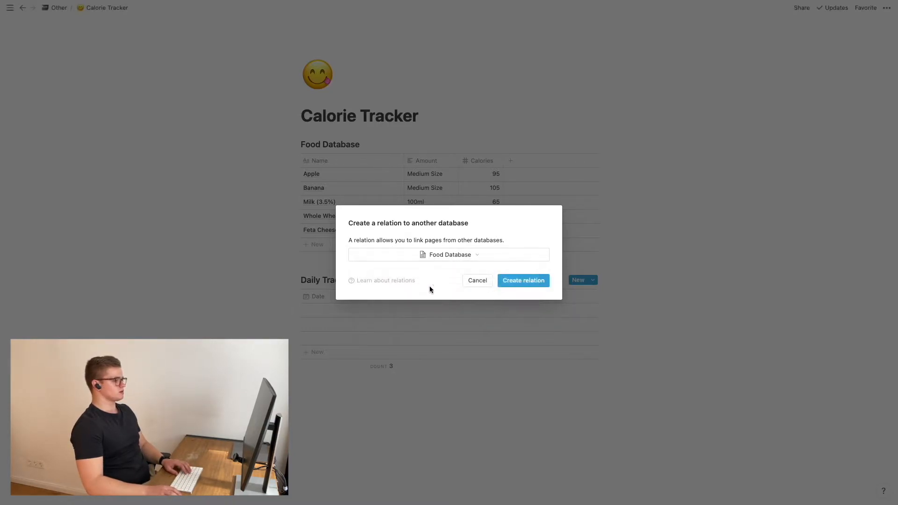
{"action": "left_click", "coordinate": [544, 282]}
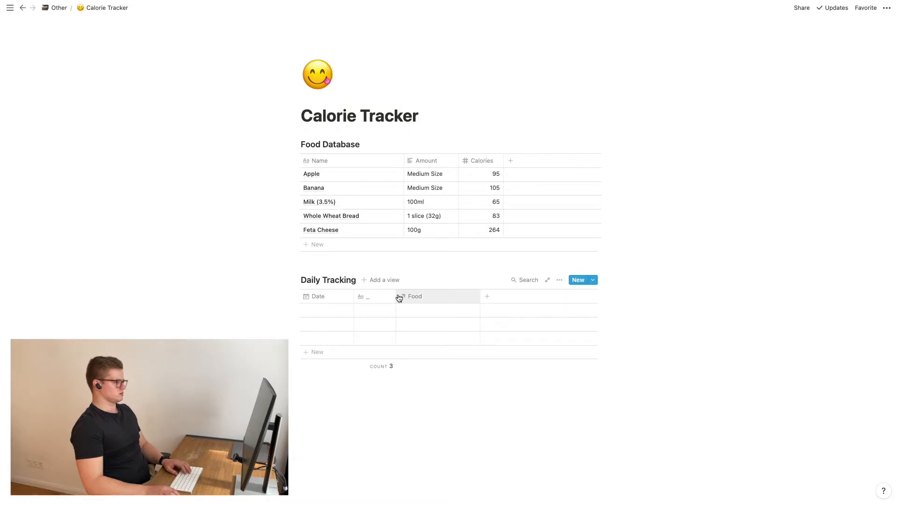
{"action": "left_click_drag", "start_coordinate": [414, 298], "coordinate": [381, 297]}
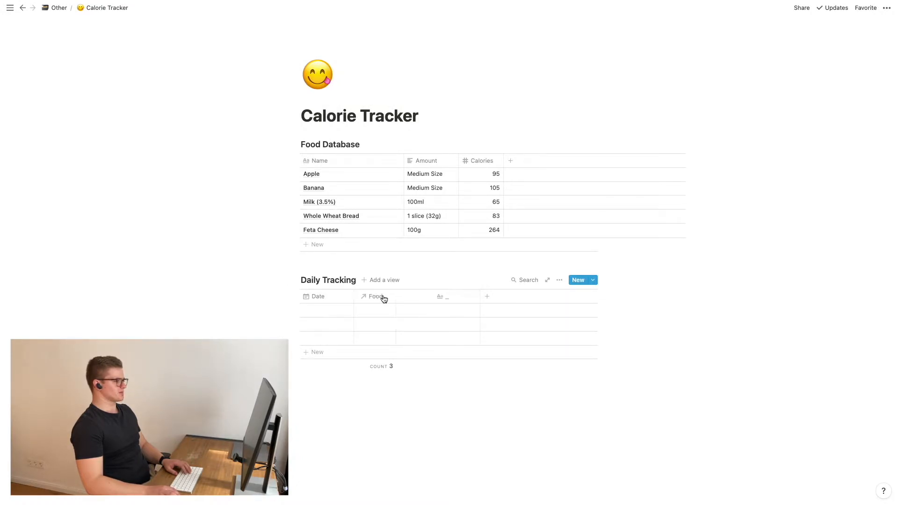
- Add a column named Quanity with the Number property type to the Daily Tracking table
{"action": "left_click", "coordinate": [500, 298]}
{"action": "type", "text": "Waun"}
{"action": "key", "text": "BackSpace"}
{"action": "key", "text": "BackSpace"}
{"action": "key", "text": "BackSpace"}
{"action": "key", "text": "BackSpace"}
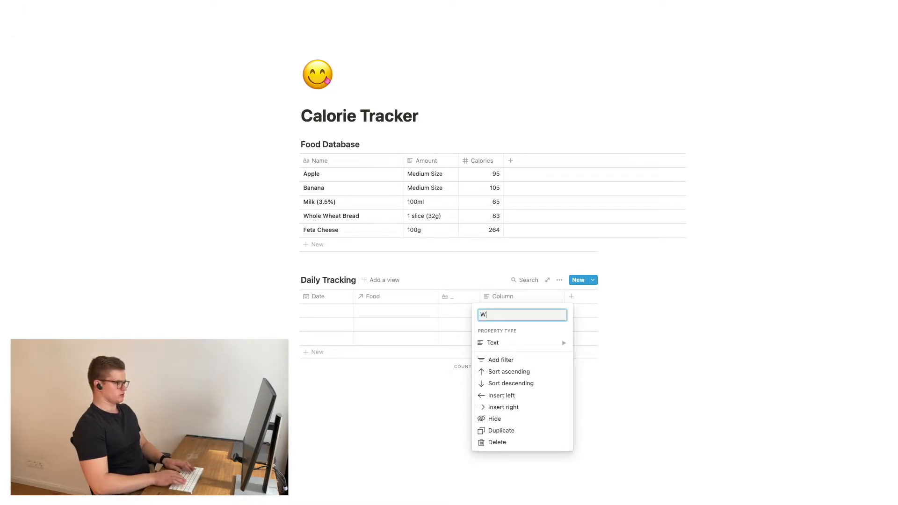
{"action": "type", "text": "Quanity"}
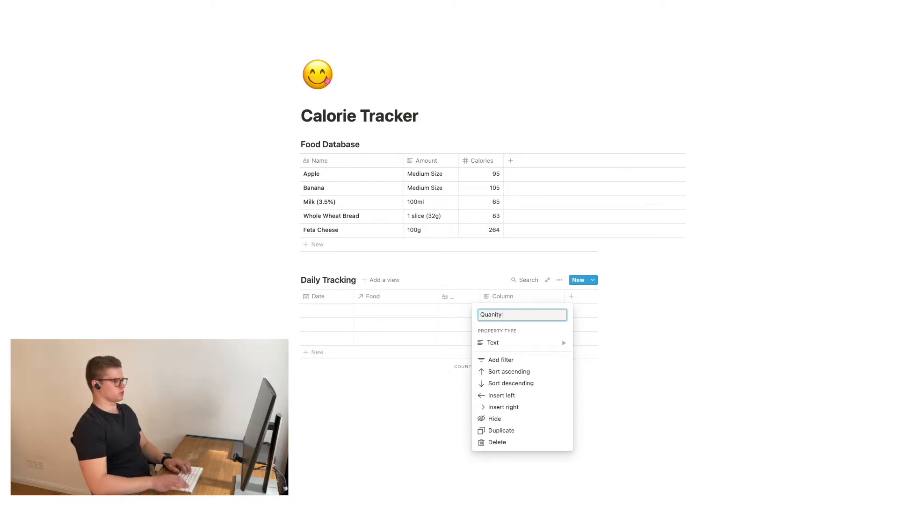
{"action": "mouse_move", "coordinate": [503, 342]}
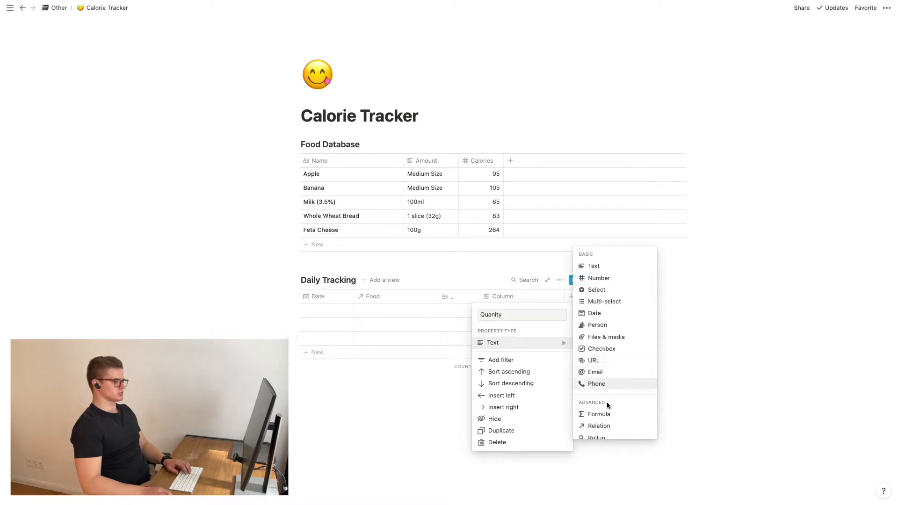
{"action": "left_click", "coordinate": [601, 279]}
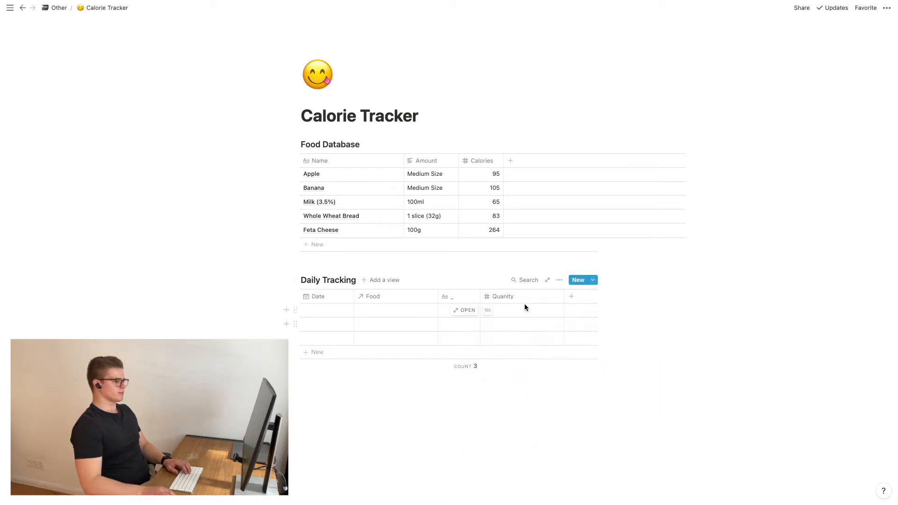
- Place the Quanity column directly after Food, and narrow the Quanity and Food columns
{"action": "left_click_drag", "start_coordinate": [521, 297], "coordinate": [494, 297]}
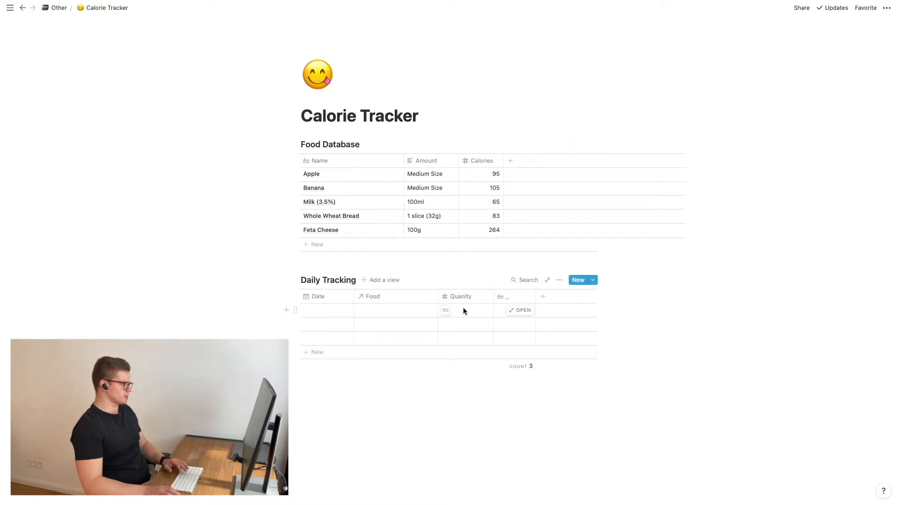
{"action": "left_click_drag", "start_coordinate": [493, 296], "coordinate": [487, 296]}
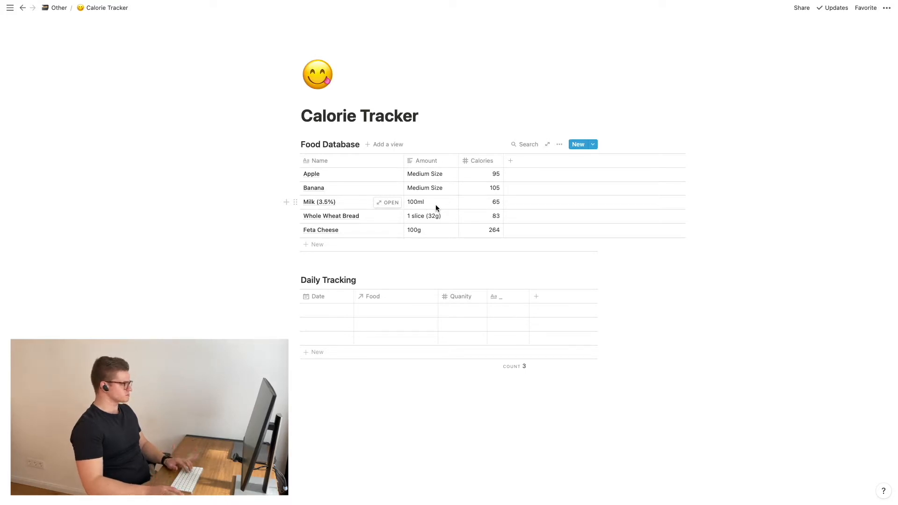
{"action": "left_click_drag", "start_coordinate": [438, 297], "coordinate": [430, 297]}
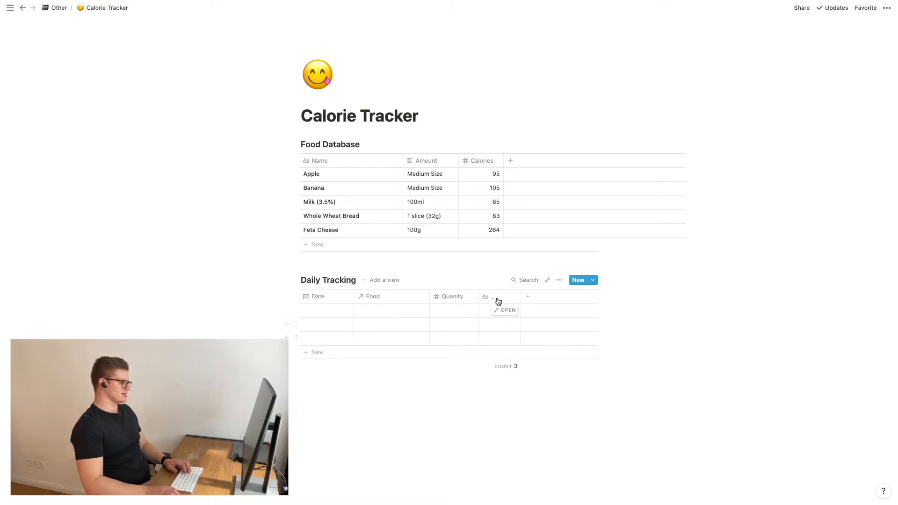
- Add a column named Calories per Food with the Rollup property type to the Daily Tracking table
{"action": "left_click", "coordinate": [543, 302]}
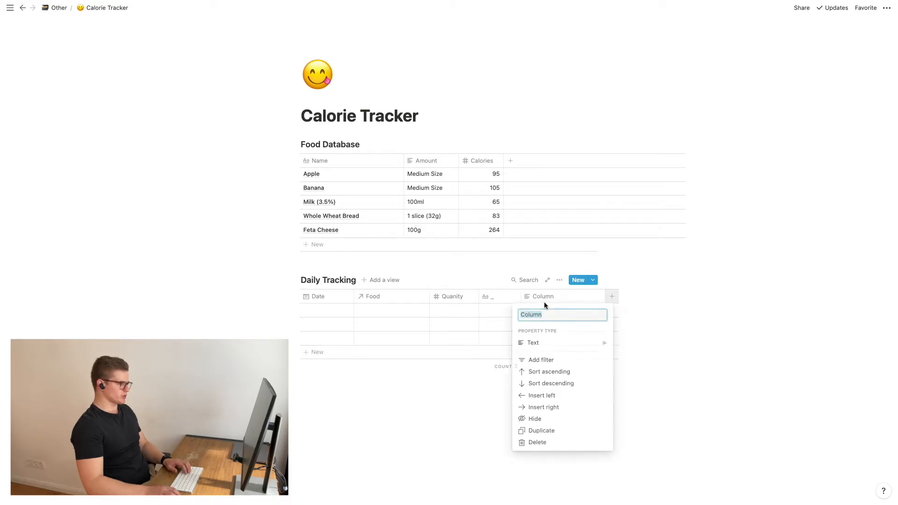
{"action": "type", "text": "Calories"}
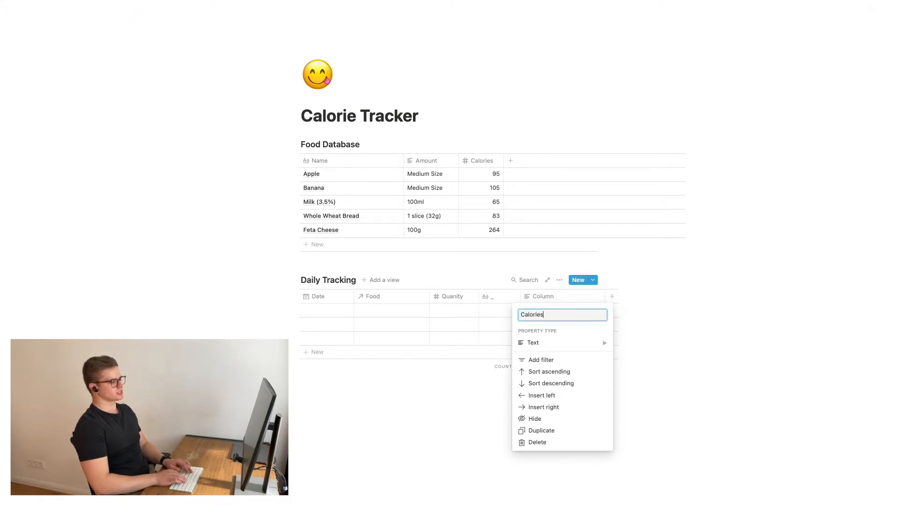
{"action": "type", "text": " per Food"}
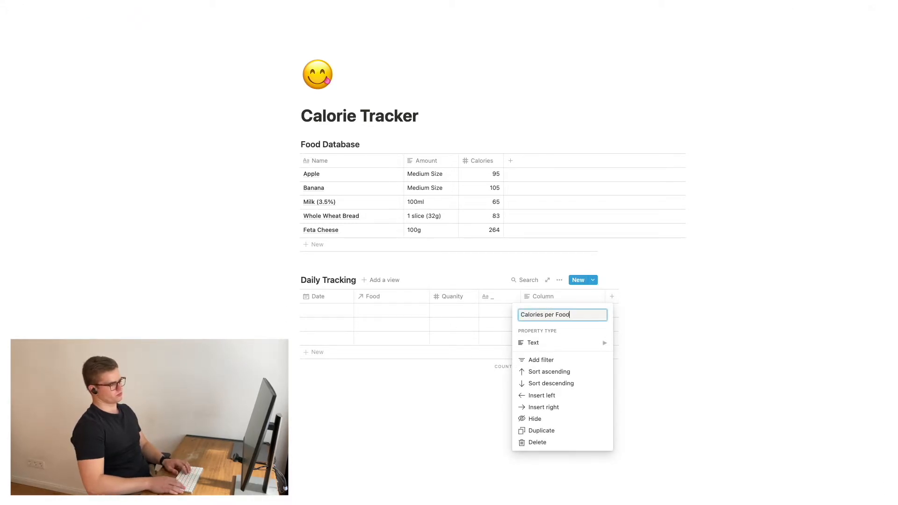
{"action": "left_click", "coordinate": [545, 343]}
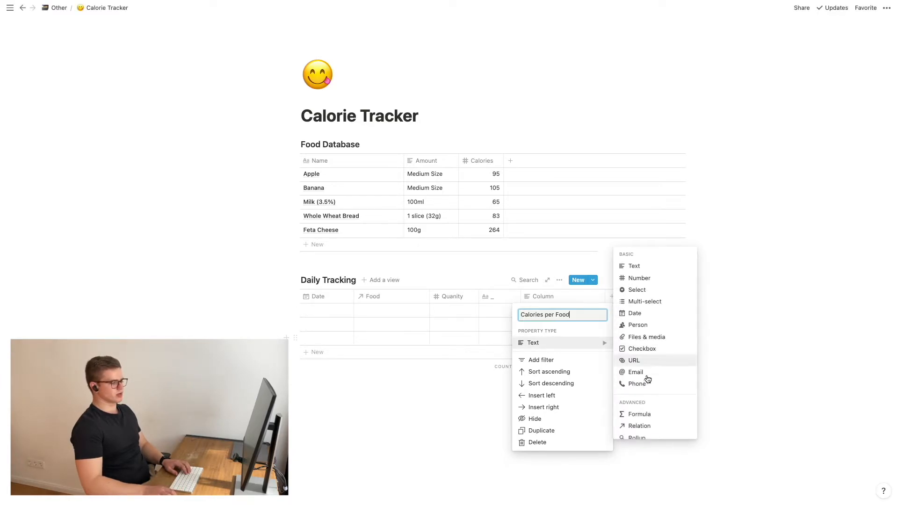
{"action": "scroll", "coordinate": [648, 411], "scroll_direction": "down", "scroll_amount": 1}
{"action": "scroll", "coordinate": [647, 410], "scroll_direction": "down", "scroll_amount": 1}
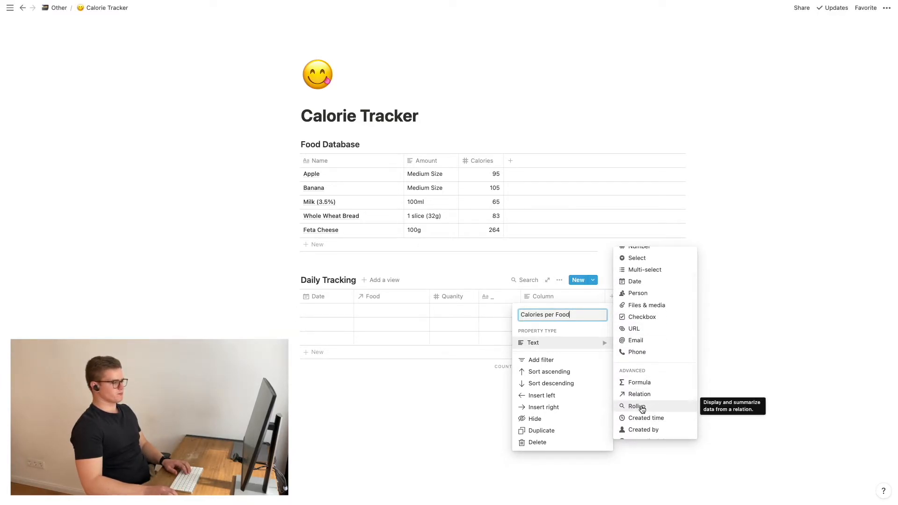
{"action": "left_click", "coordinate": [642, 407]}
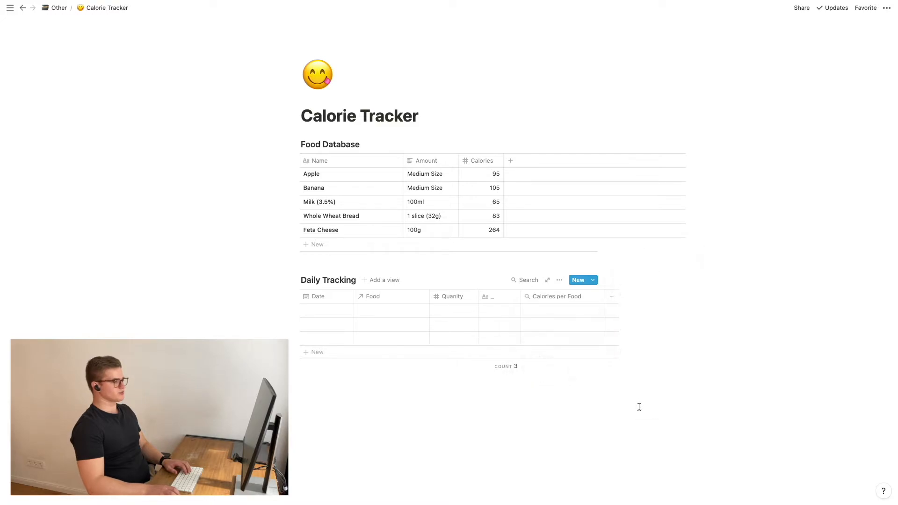
- Configure the Calories per Food rollup to use the Food relation, the Calories property and the Sum calculation
{"action": "left_click", "coordinate": [543, 310]}
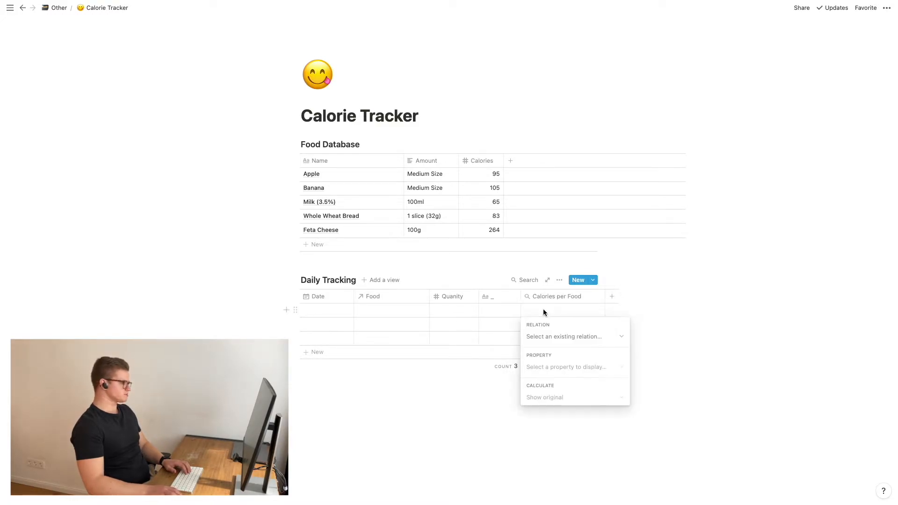
{"action": "left_click", "coordinate": [552, 338]}
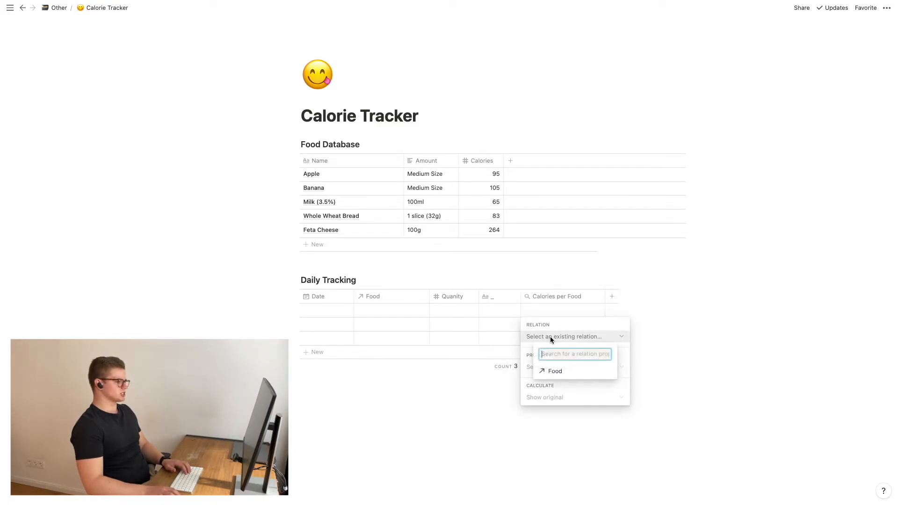
{"action": "left_click", "coordinate": [560, 372]}
{"action": "left_click", "coordinate": [556, 366]}
{"action": "left_click", "coordinate": [568, 424]}
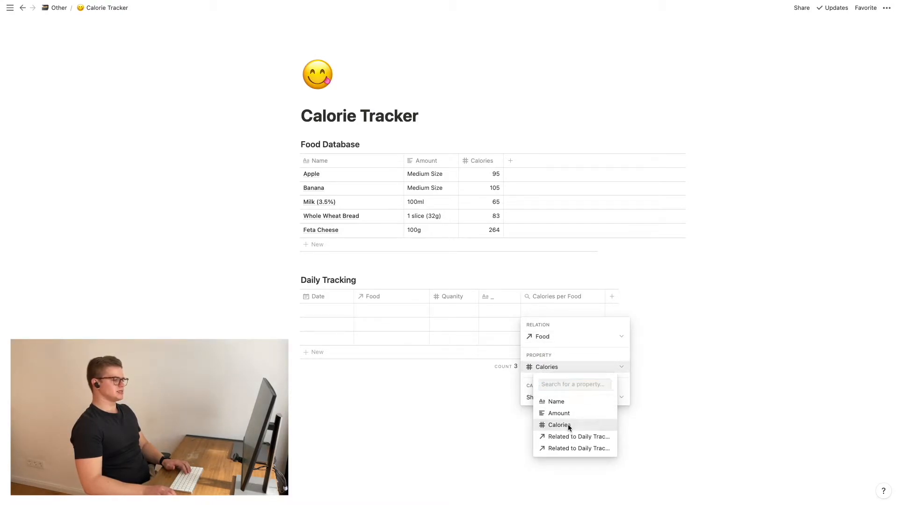
{"action": "left_click", "coordinate": [558, 398]}
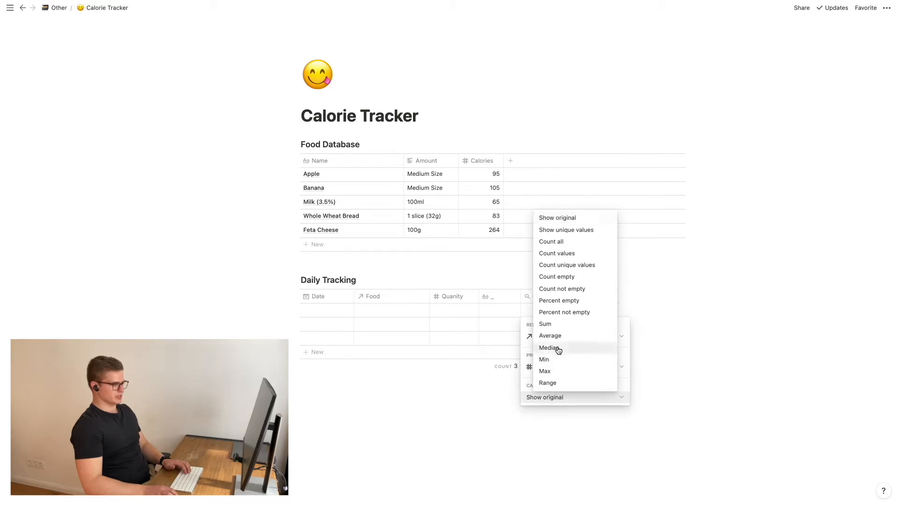
{"action": "left_click", "coordinate": [553, 325]}
{"action": "left_click", "coordinate": [490, 411]}
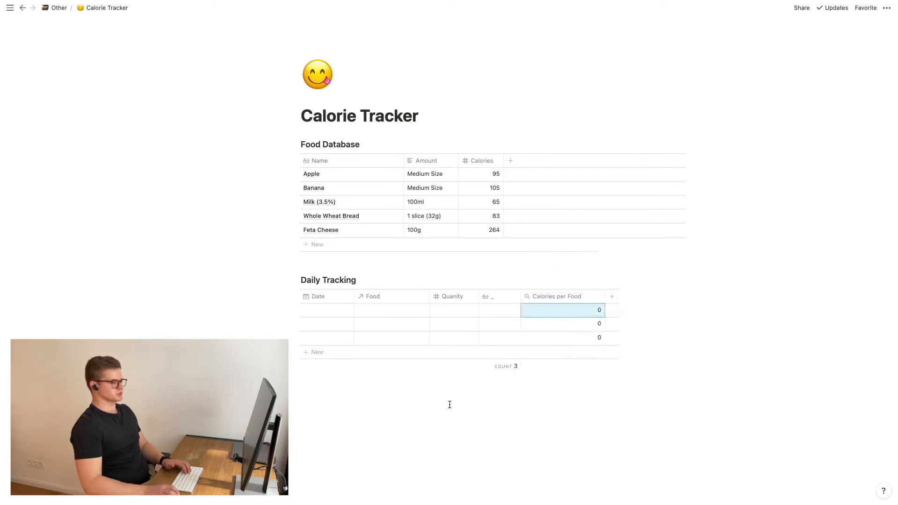
- Link Apple as the food in the first Daily Tracking row and set the Calories per Food column's footer calculation to Sum
{"action": "left_click", "coordinate": [373, 309]}
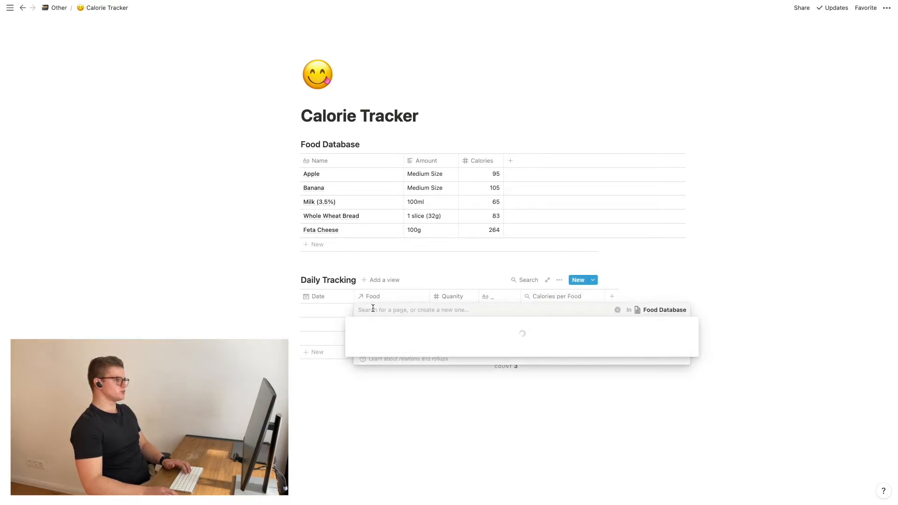
{"action": "left_click", "coordinate": [373, 349]}
{"action": "left_click", "coordinate": [296, 401]}
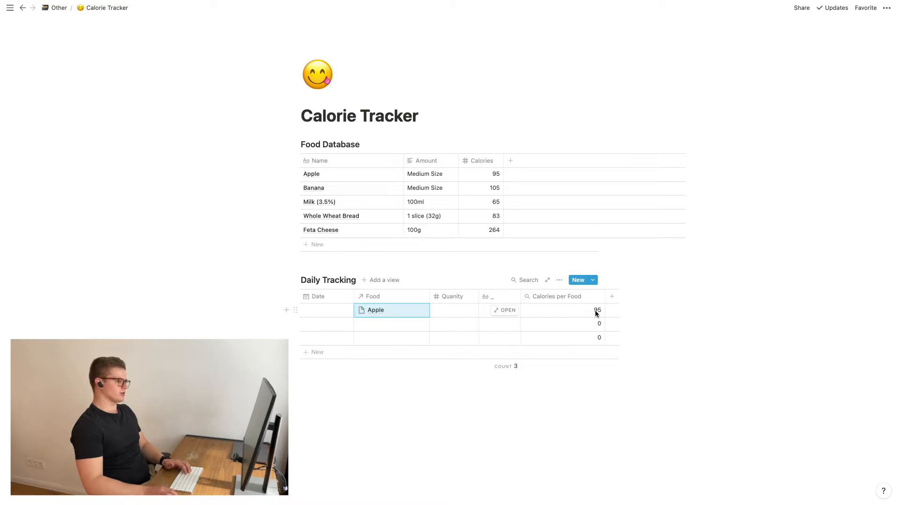
{"action": "left_click", "coordinate": [554, 366]}
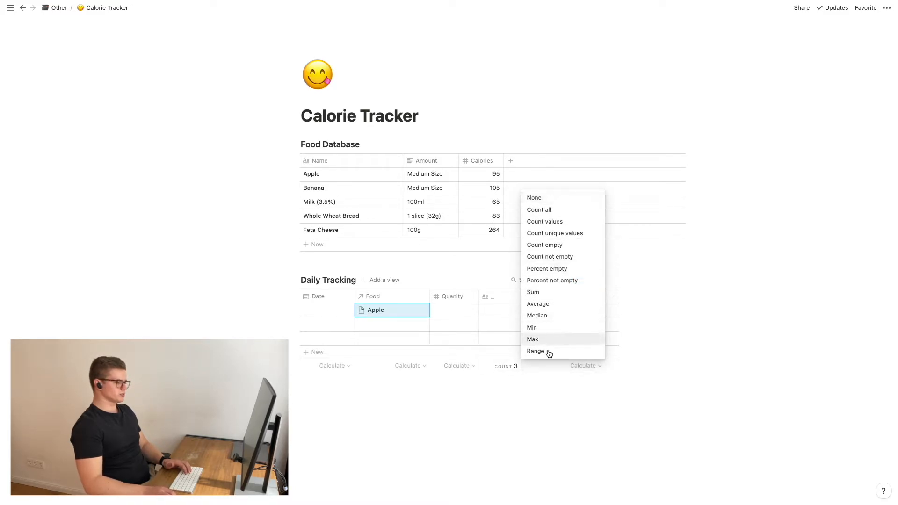
{"action": "left_click", "coordinate": [537, 292]}
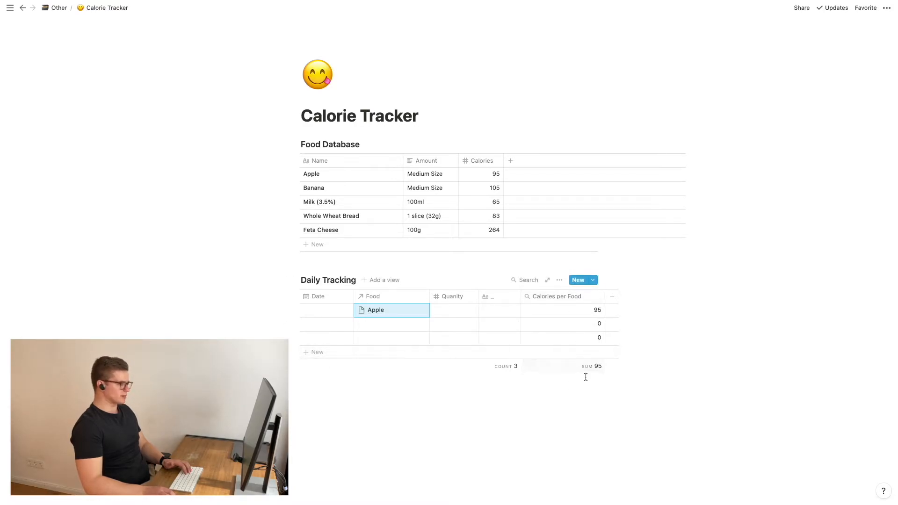
- Link Banana as the food in the second Daily Tracking row
{"action": "left_click", "coordinate": [381, 323]}
{"action": "left_click", "coordinate": [382, 369]}
{"action": "key", "text": "Escape"}
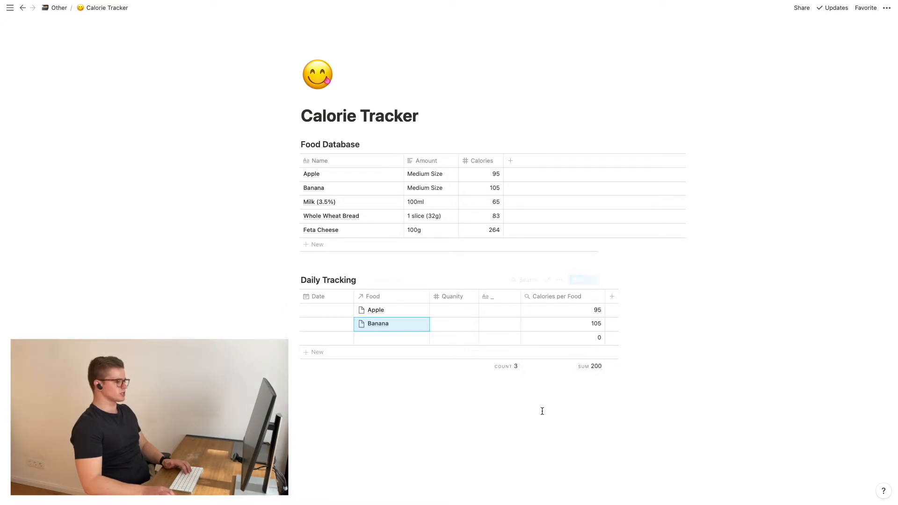
- Narrow the Calories per Food column and place it directly after Quanity
{"action": "left_click", "coordinate": [526, 409]}
{"action": "mouse_move", "coordinate": [553, 297]}
{"action": "left_mouse_down"}
{"action": "mouse_move", "coordinate": [510, 299]}
{"action": "mouse_move", "coordinate": [547, 296]}
{"action": "left_mouse_up"}
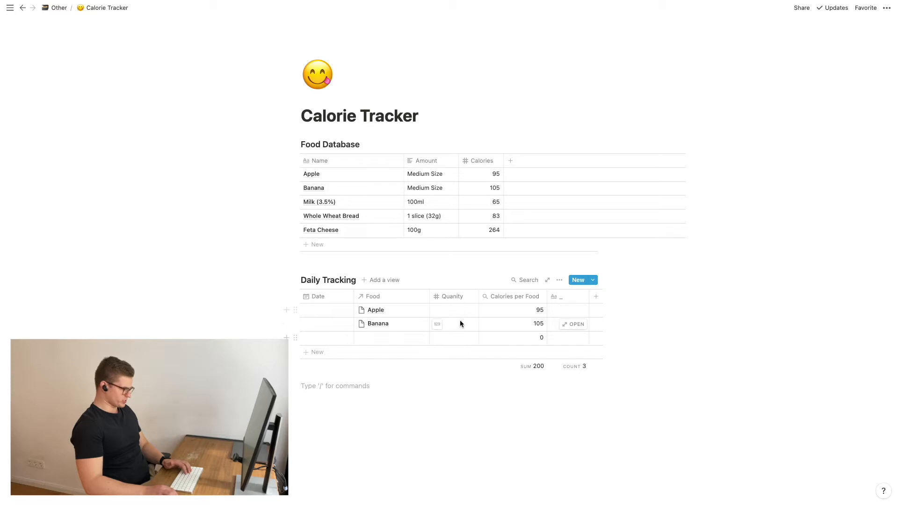
- Add a column named Calories with the Formula property type to the Daily Tracking table
{"action": "left_click", "coordinate": [595, 296]}
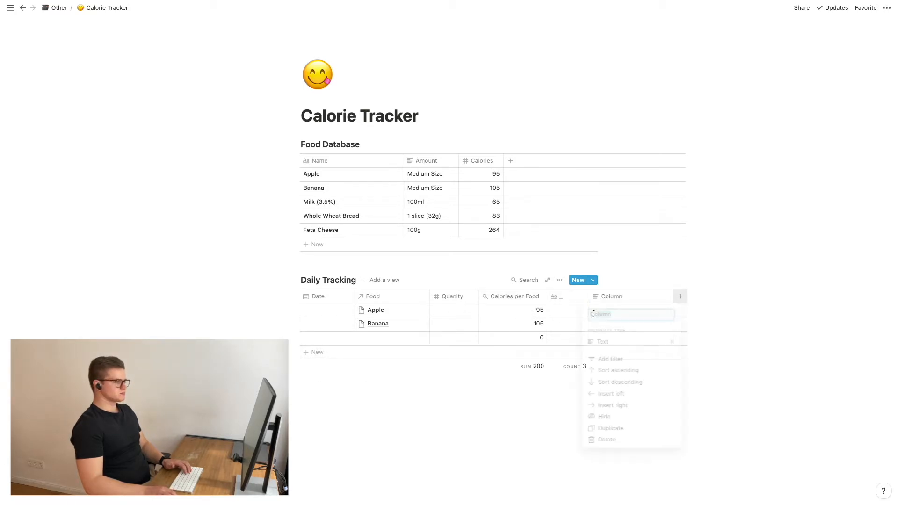
{"action": "type", "text": "Calories"}
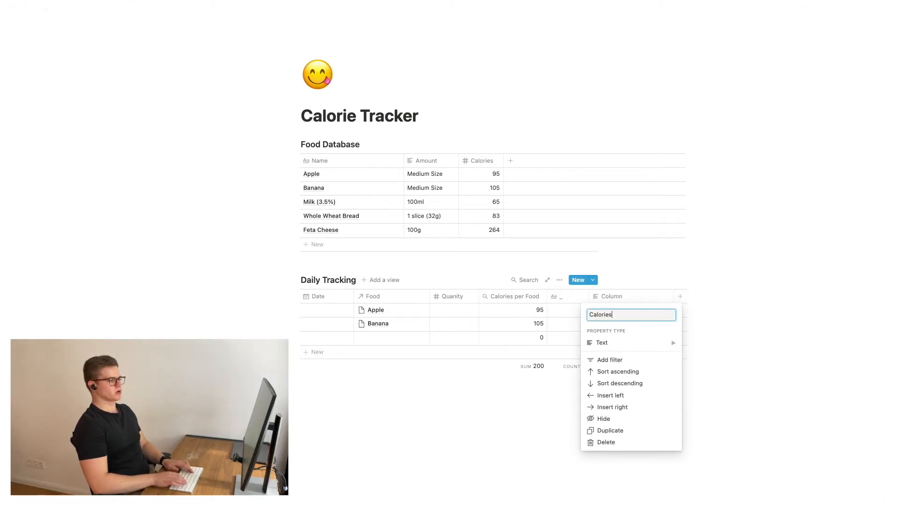
{"action": "key", "text": "Return"}
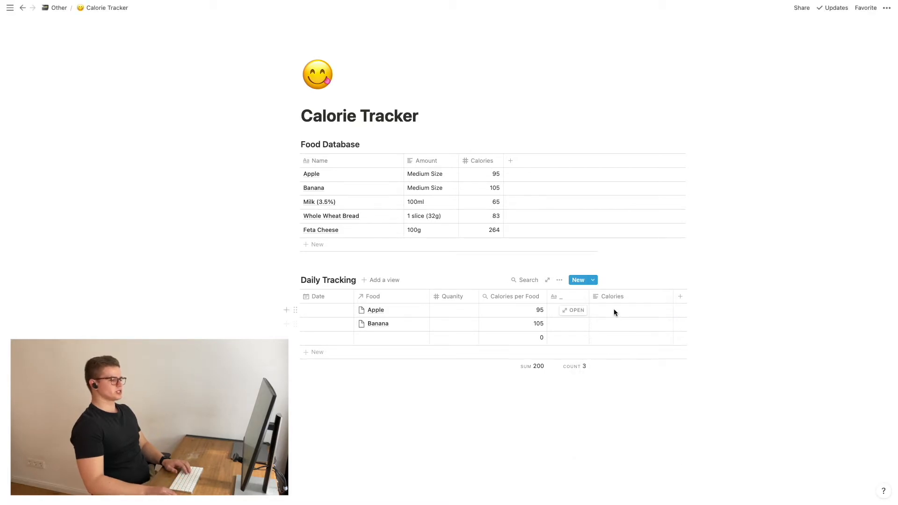
{"action": "left_click", "coordinate": [610, 296]}
{"action": "mouse_move", "coordinate": [619, 340]}
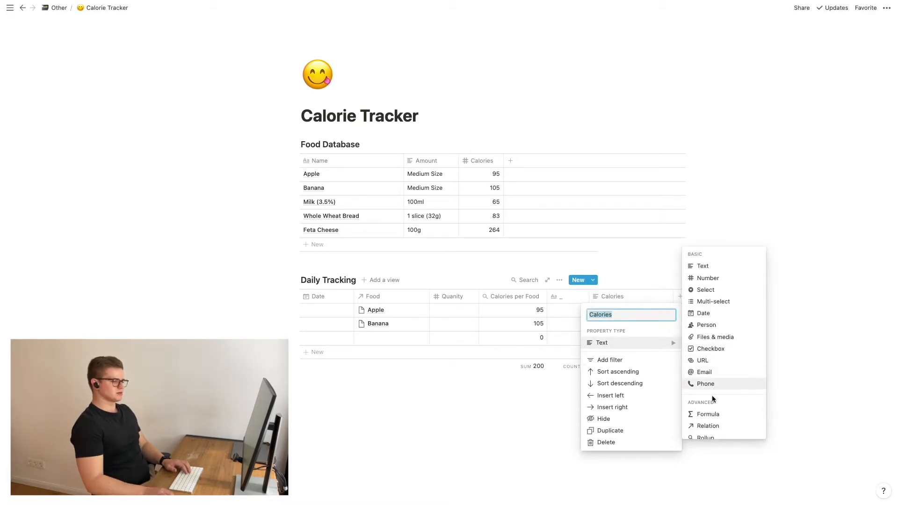
{"action": "left_click", "coordinate": [708, 414]}
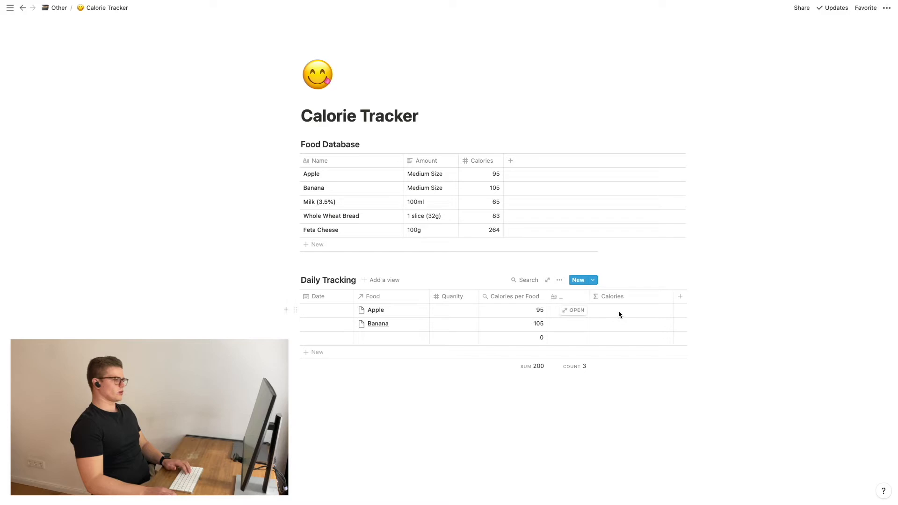
- Set the Calories formula to prop("Calories per Food") * prop("Quanity") and place the Calories column directly after Quanity
{"action": "left_click", "coordinate": [619, 310]}
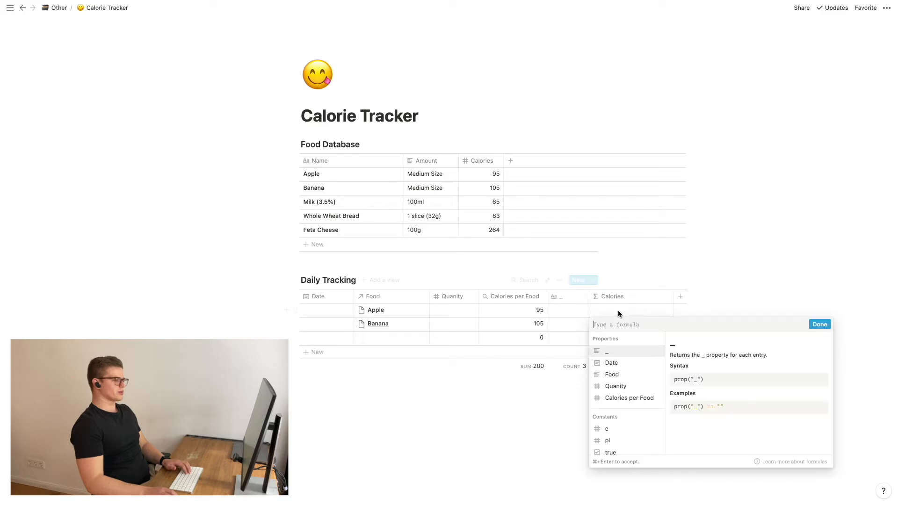
{"action": "left_click", "coordinate": [622, 398]}
{"action": "type", "text": "*"}
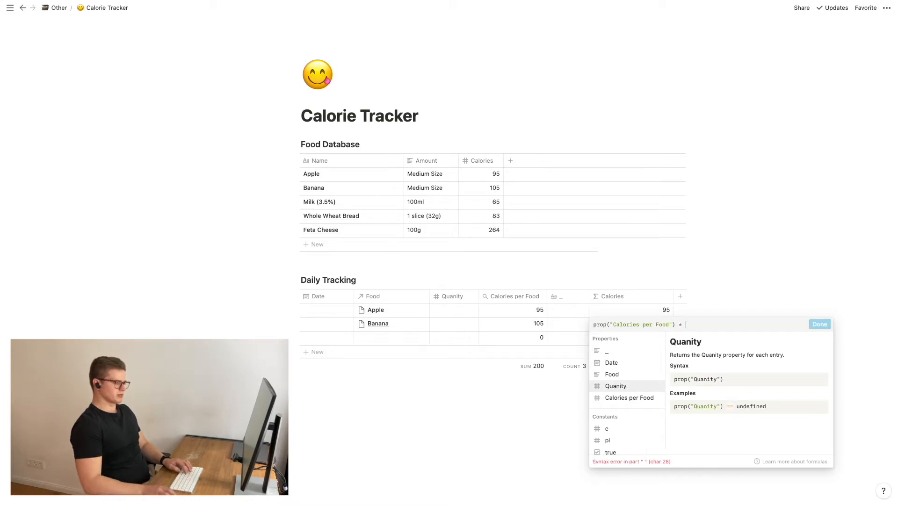
{"action": "left_click", "coordinate": [615, 386]}
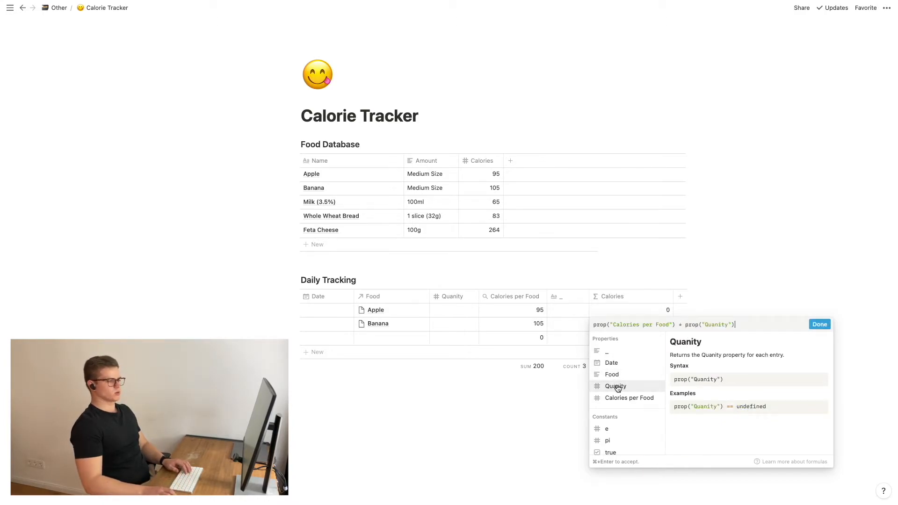
{"action": "left_click", "coordinate": [819, 325]}
{"action": "left_click_drag", "start_coordinate": [622, 300], "coordinate": [468, 309]}
- Enter a Quanity of 1 for both the Apple and Banana rows
{"action": "type", "text": "1"}
{"action": "key", "text": "Return"}
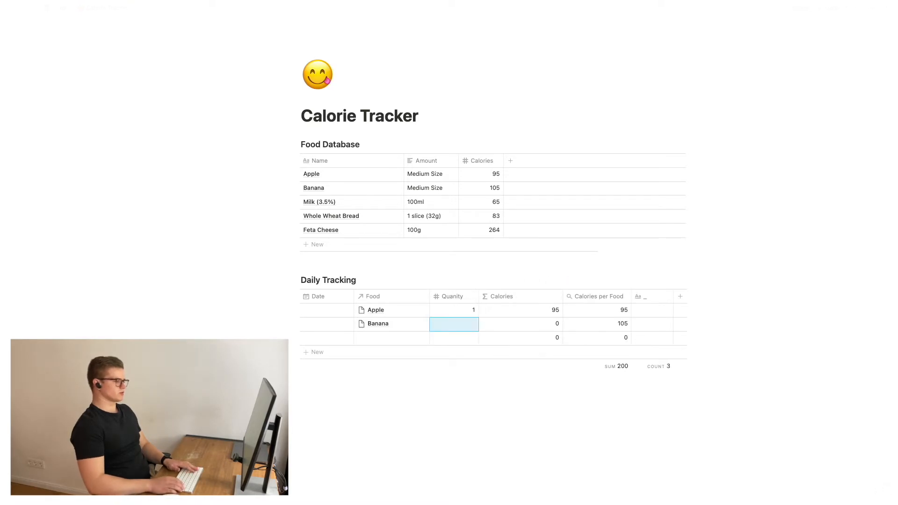
{"action": "type", "text": "1"}
{"action": "key", "text": "Return"}
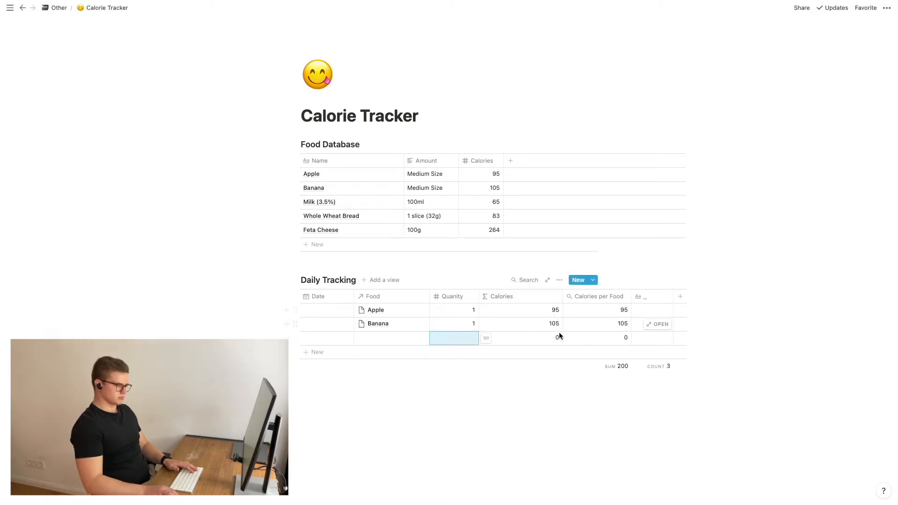
- Set the footer calculation of the Daily Tracking table's Calories column to Sum
{"action": "left_click", "coordinate": [527, 366]}
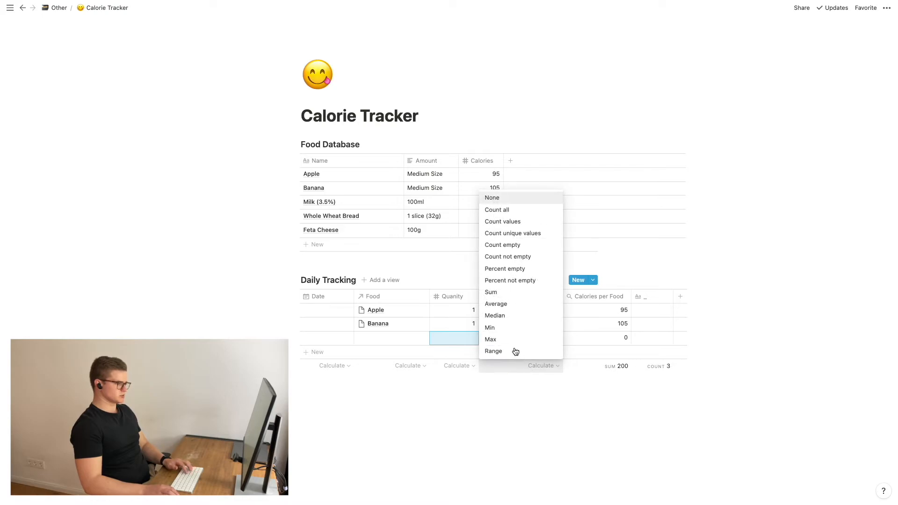
{"action": "left_click", "coordinate": [507, 293]}
{"action": "left_click", "coordinate": [535, 423]}
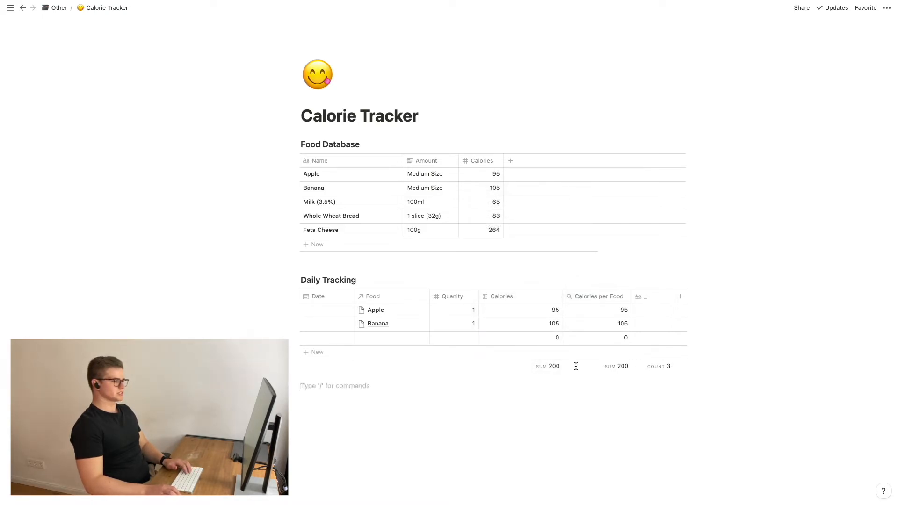
- Hide the Calories per Food column and narrow the Calories column in Daily Tracking
{"action": "left_click", "coordinate": [597, 296]}
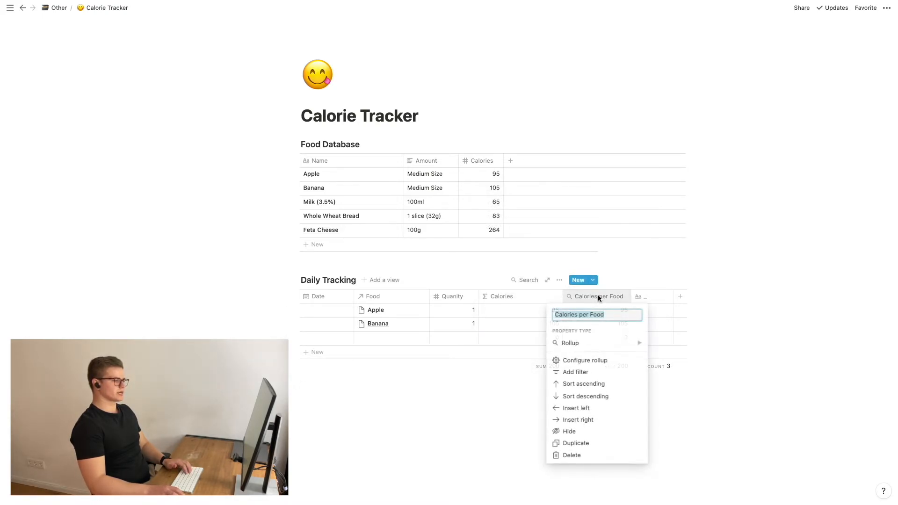
{"action": "left_click", "coordinate": [582, 431]}
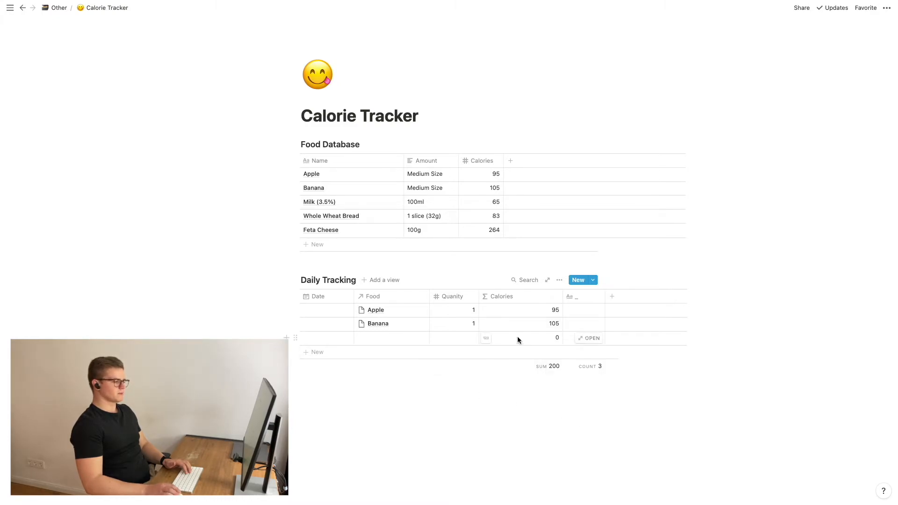
{"action": "left_click_drag", "start_coordinate": [563, 297], "coordinate": [511, 298]}
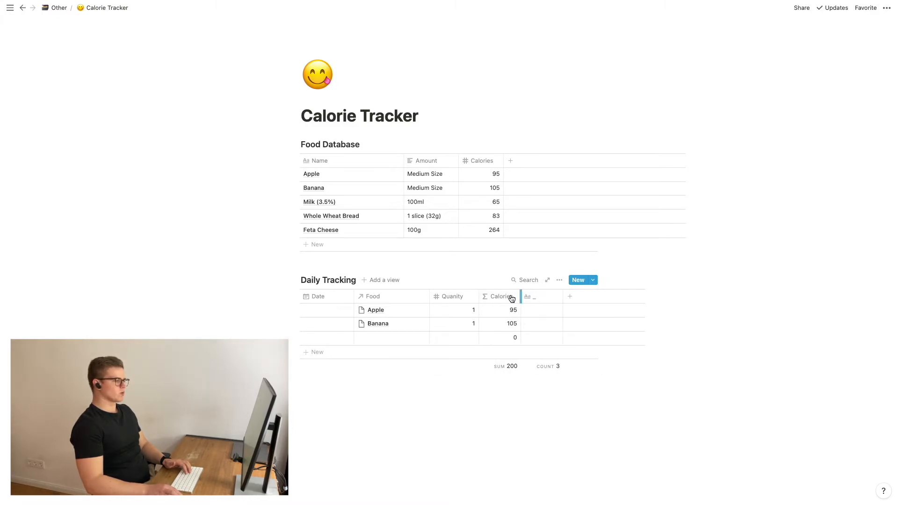
- Set the Apple row's Quanity to 2
{"action": "left_click", "coordinate": [472, 305]}
{"action": "type", "text": "2"}
{"action": "key", "text": "Return"}
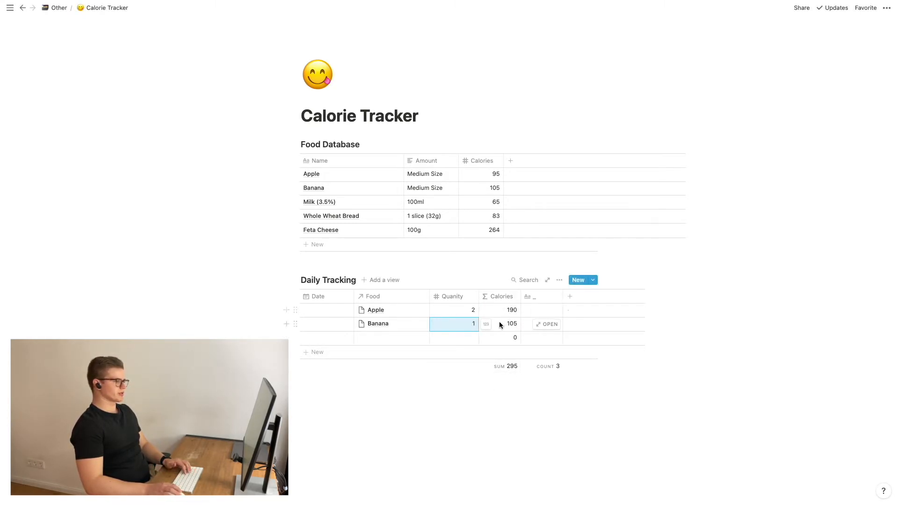
- Set the Apple row's Quanity to 0.5
{"action": "left_click", "coordinate": [468, 310]}
{"action": "key", "text": "BackSpace"}
{"action": "type", "text": ".1"}
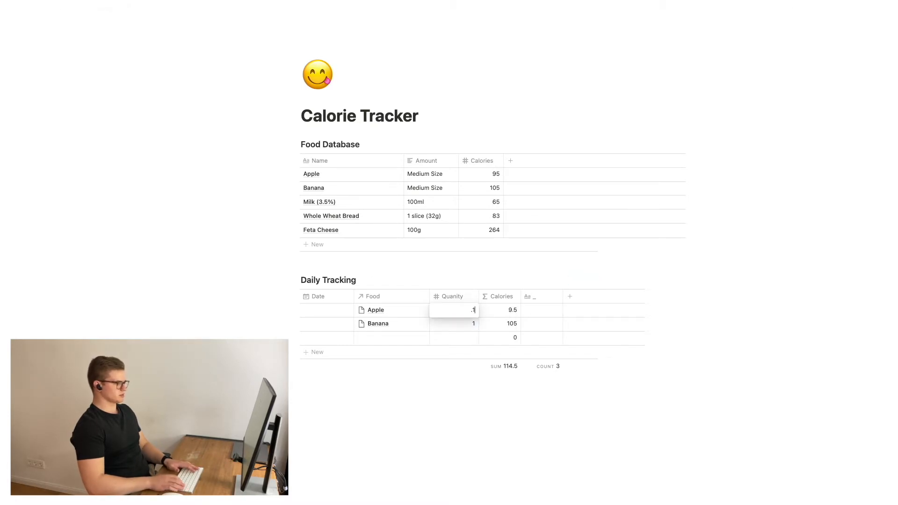
{"action": "key", "text": "Return"}
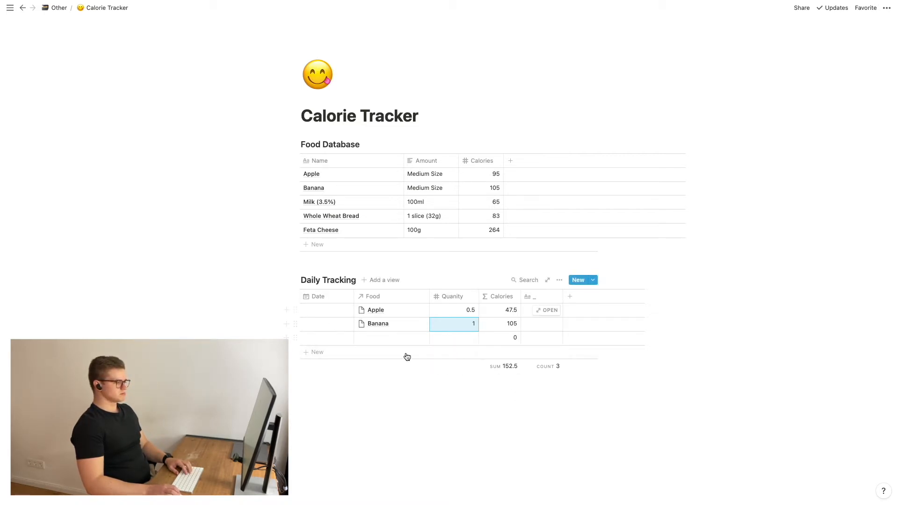
- Add a table view named Today to Daily Tracking and set its Calories footer calculation to Sum
{"action": "left_click", "coordinate": [487, 396]}
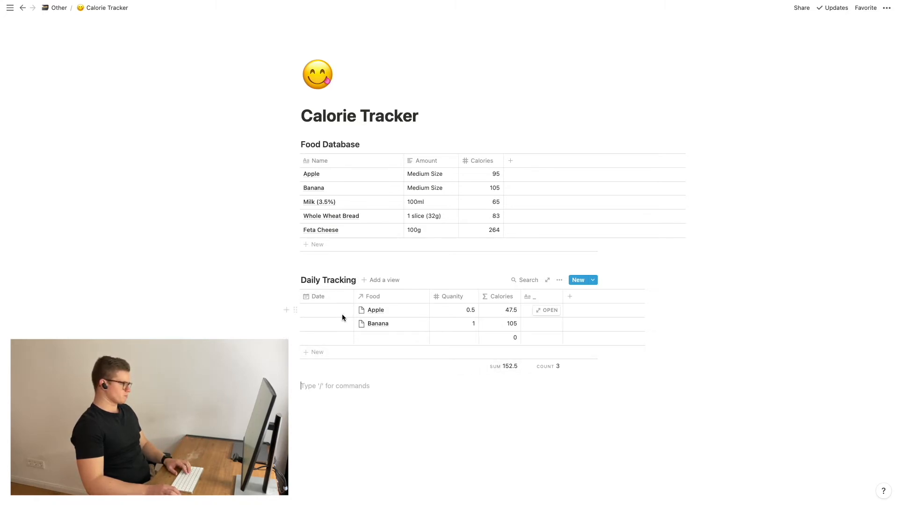
{"action": "left_click", "coordinate": [383, 280]}
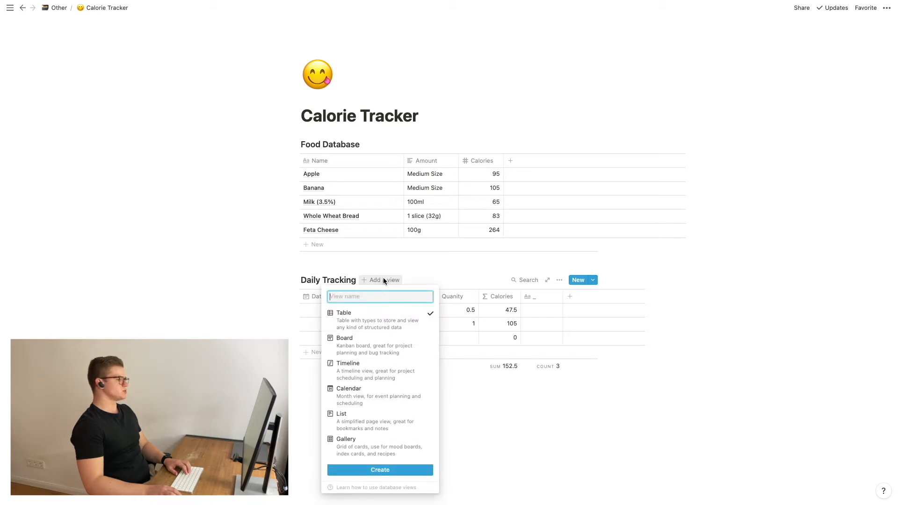
{"action": "type", "text": "T"}
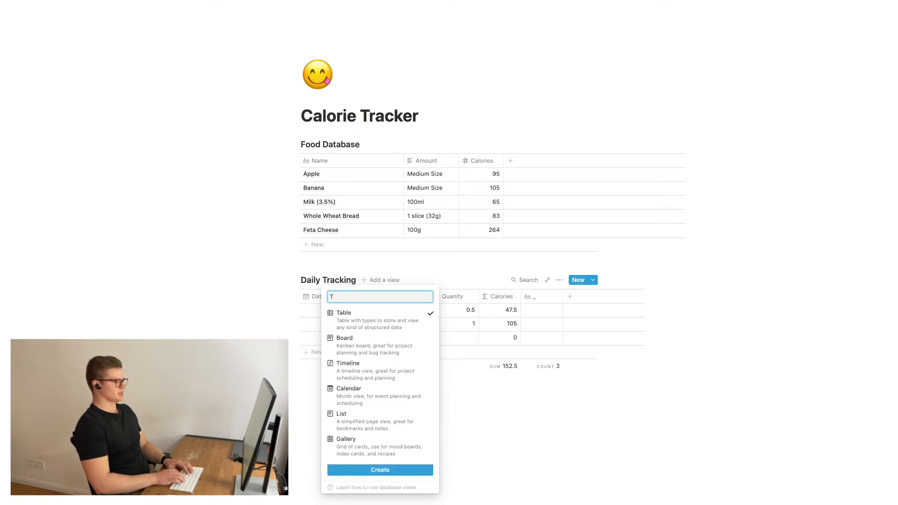
{"action": "type", "text": "oday"}
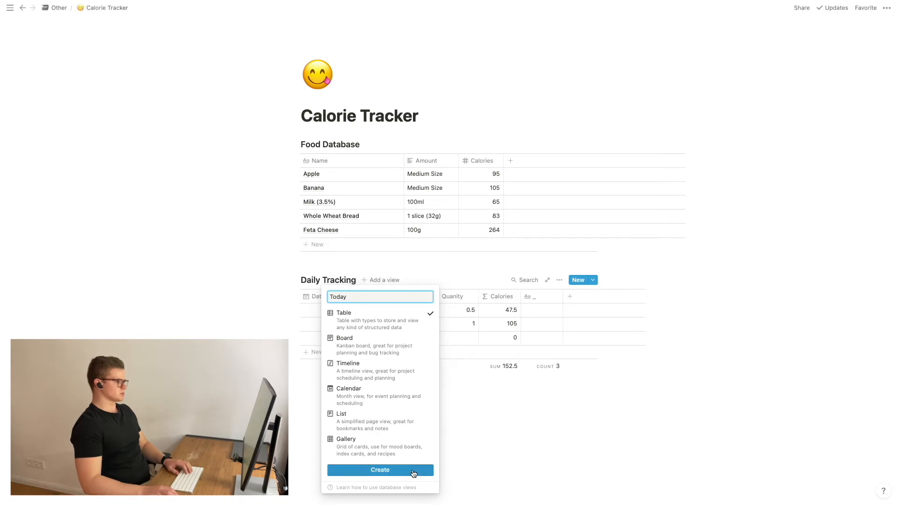
{"action": "left_click", "coordinate": [397, 468]}
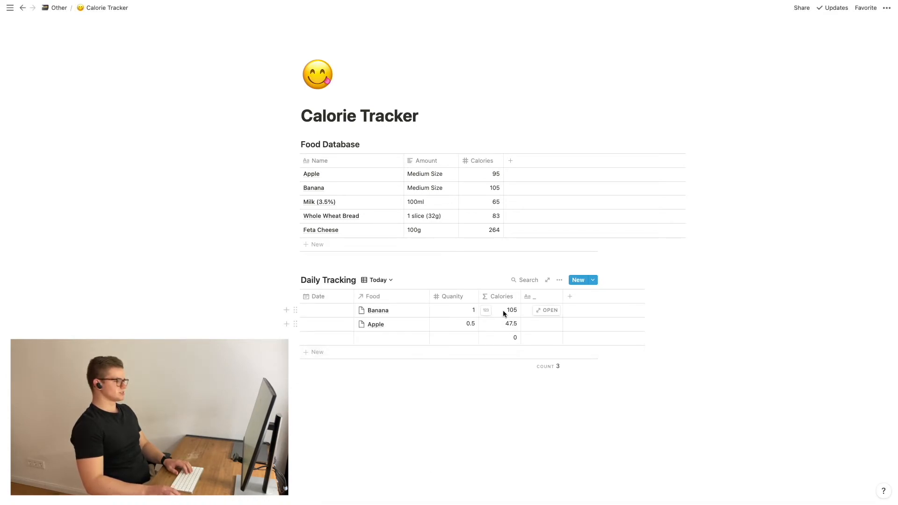
{"action": "left_click", "coordinate": [508, 366]}
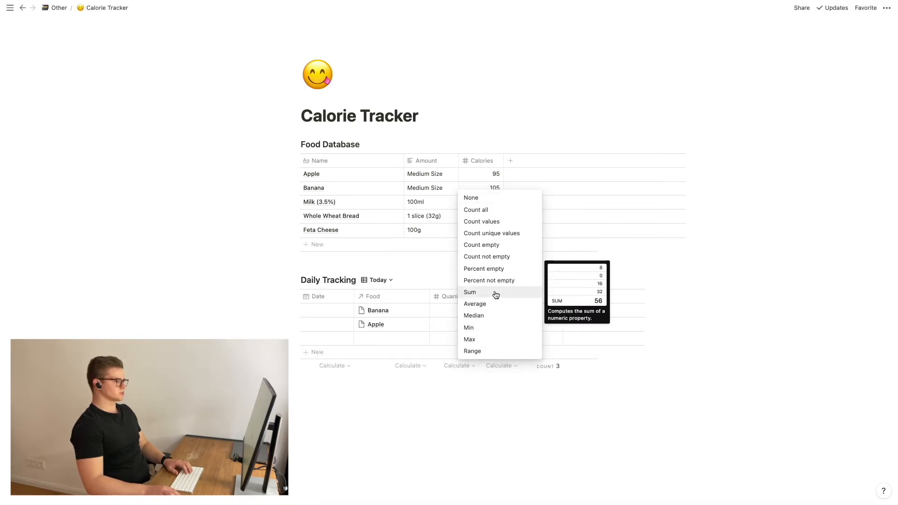
{"action": "left_click", "coordinate": [496, 293]}
- Filter the Today view of Daily Tracking to entries where Date is Today
{"action": "left_click", "coordinate": [559, 279]}
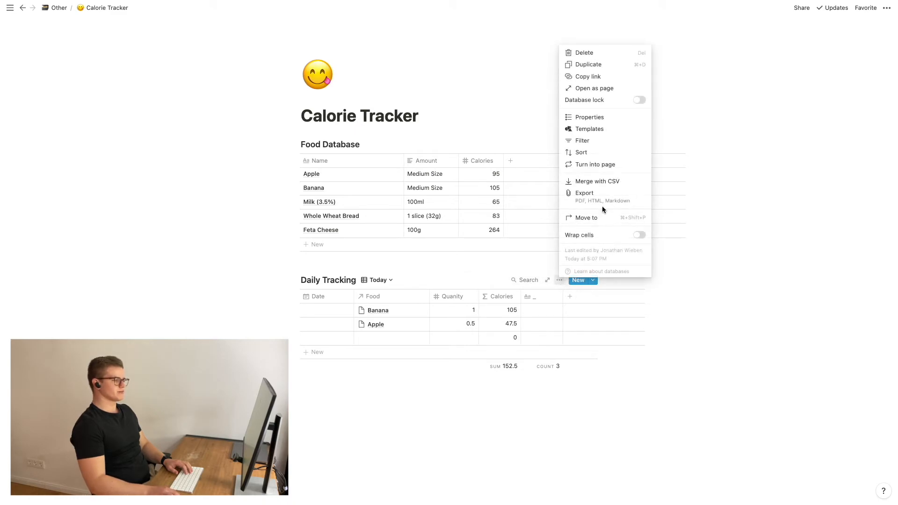
{"action": "left_click", "coordinate": [590, 140]}
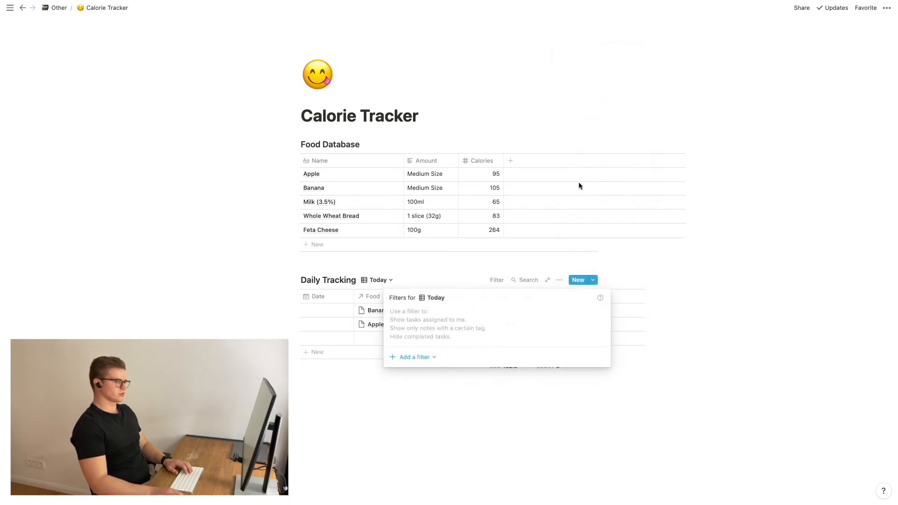
{"action": "left_click", "coordinate": [430, 359]}
{"action": "left_click", "coordinate": [419, 374]}
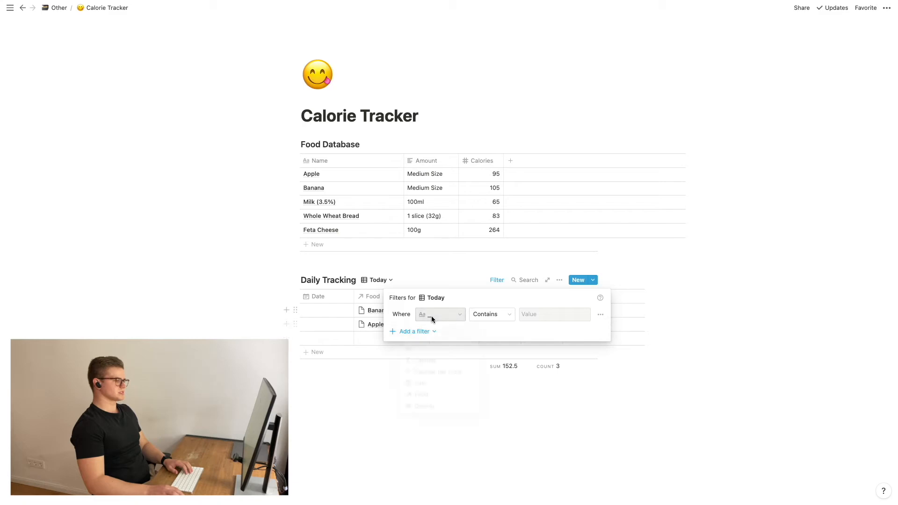
{"action": "left_click", "coordinate": [431, 316]}
{"action": "left_click", "coordinate": [419, 385]}
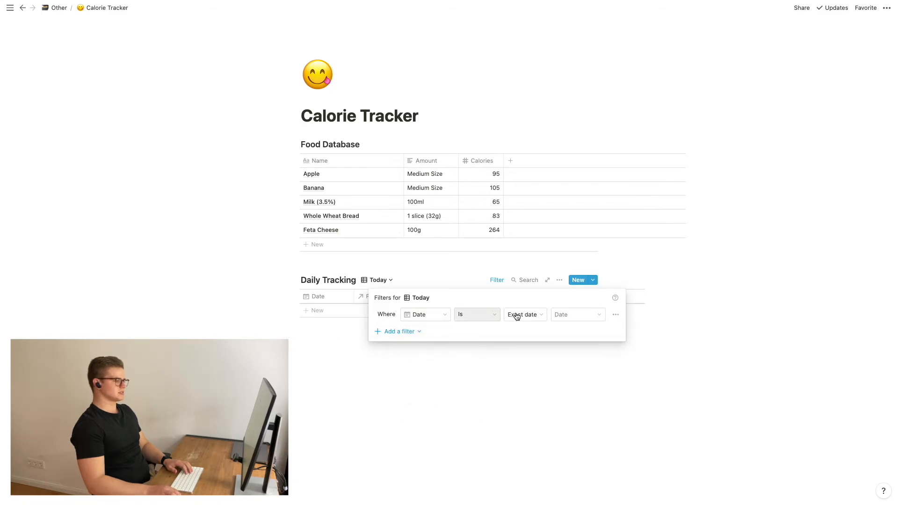
{"action": "left_click", "coordinate": [515, 314]}
{"action": "left_click", "coordinate": [509, 331]}
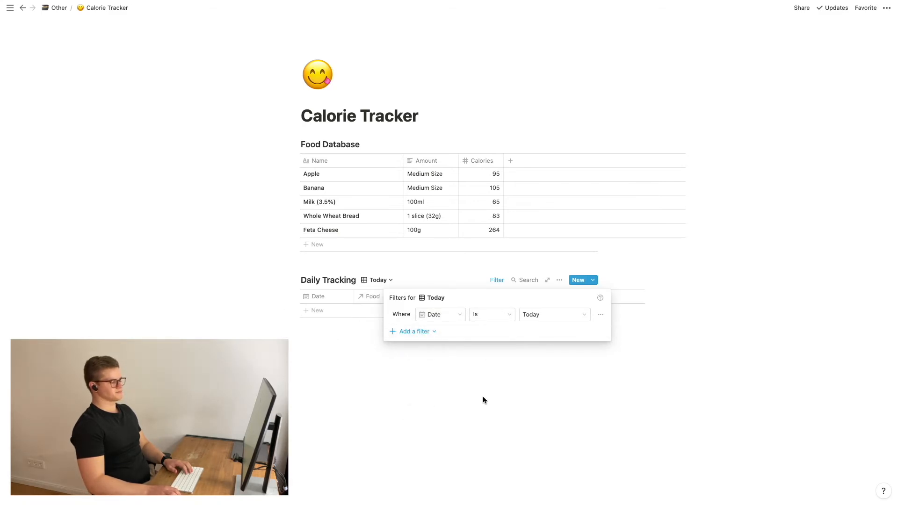
{"action": "left_click", "coordinate": [483, 397]}
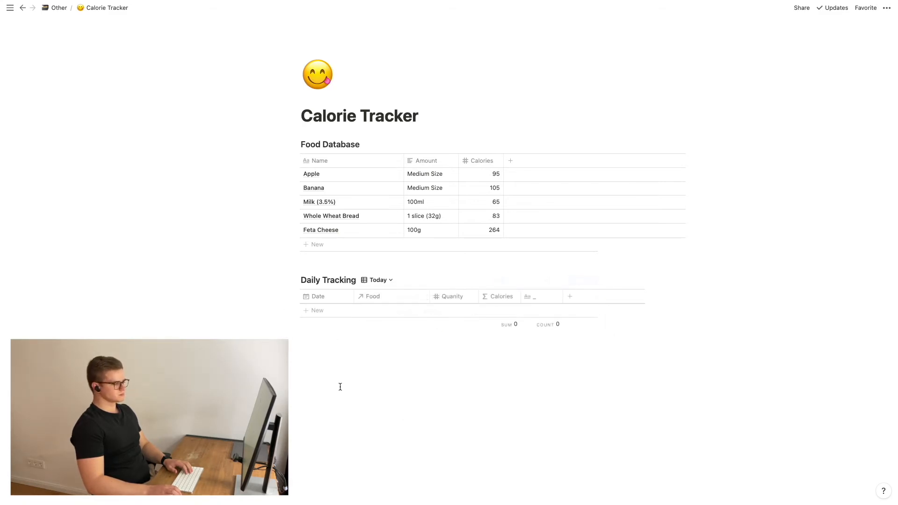
- In the Default view of Daily Tracking, set the date of the Apple and Banana rows to September 4, 2021
{"action": "left_click", "coordinate": [377, 280]}
{"action": "left_click", "coordinate": [358, 310]}
{"action": "left_click", "coordinate": [335, 310]}
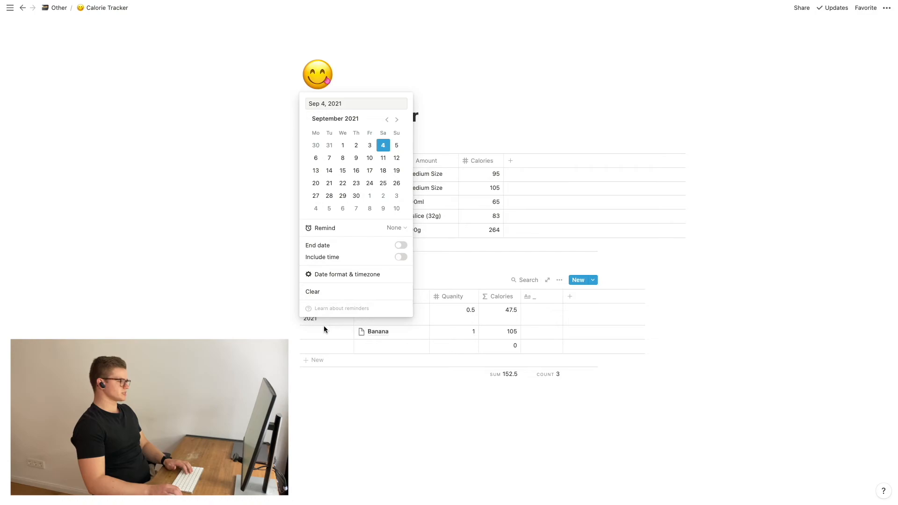
{"action": "key", "text": "Escape"}
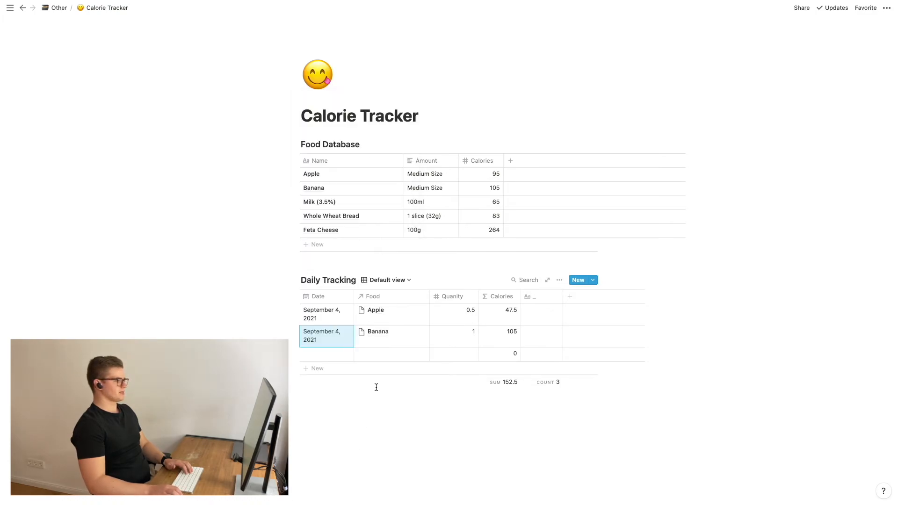
- Switch Daily Tracking to the Today view and hide its Date column
{"action": "left_click", "coordinate": [367, 280]}
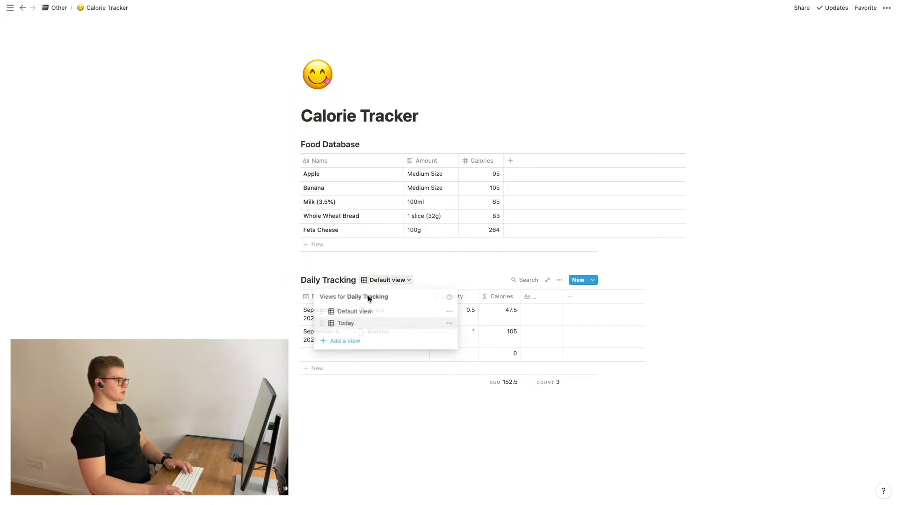
{"action": "left_click", "coordinate": [358, 323]}
{"action": "left_click", "coordinate": [400, 375]}
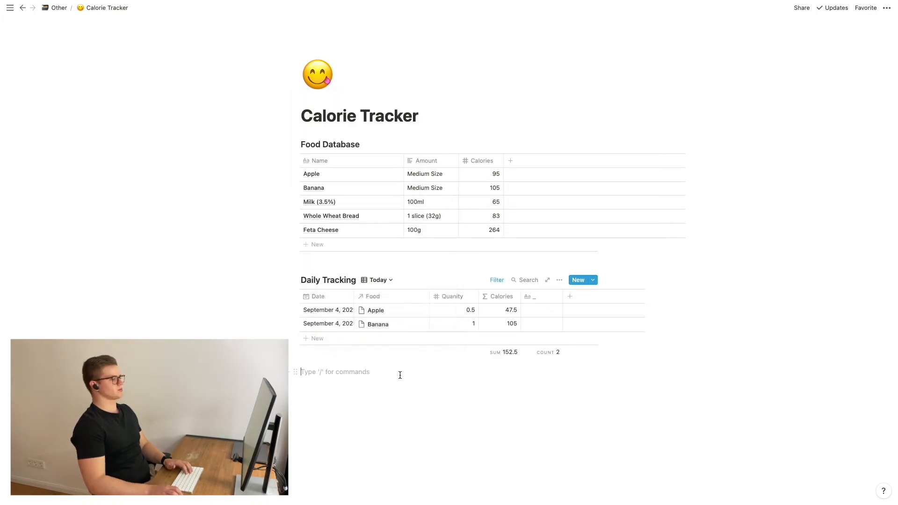
{"action": "left_click", "coordinate": [333, 296]}
{"action": "left_click", "coordinate": [317, 432]}
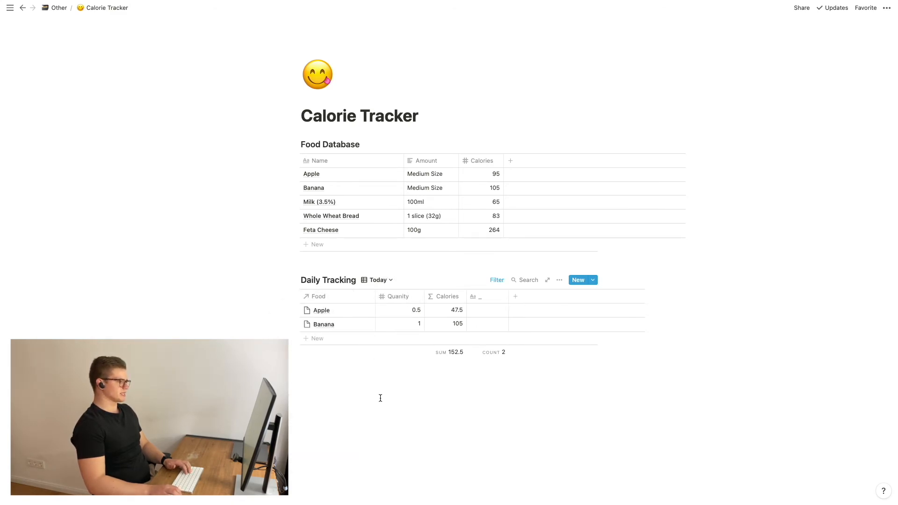
- Add another table view named Tomorrow to Daily Tracking
{"action": "left_click", "coordinate": [385, 280]}
{"action": "left_click", "coordinate": [344, 339]}
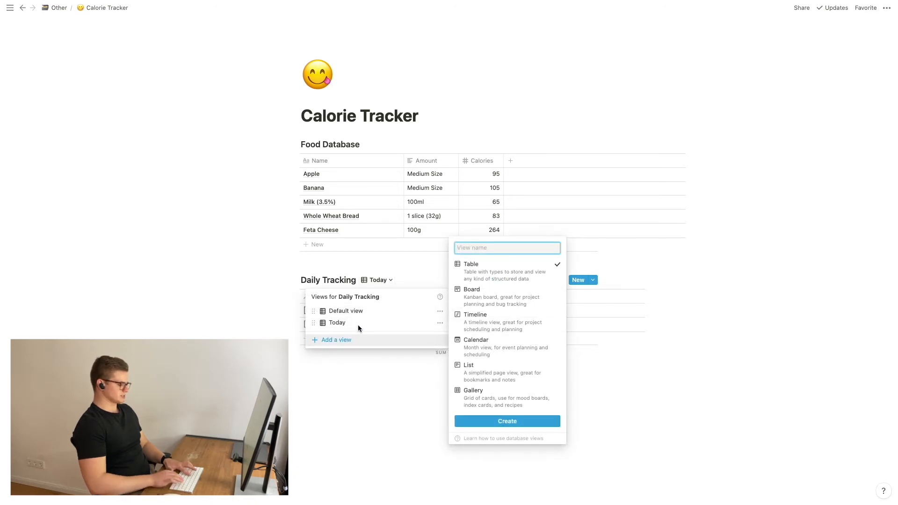
{"action": "type", "text": "Tomorrow"}
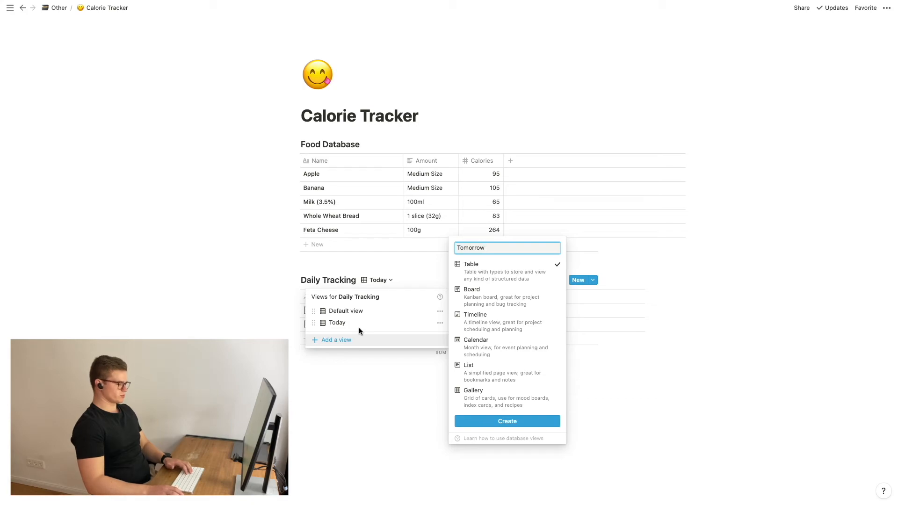
{"action": "left_click", "coordinate": [502, 421]}
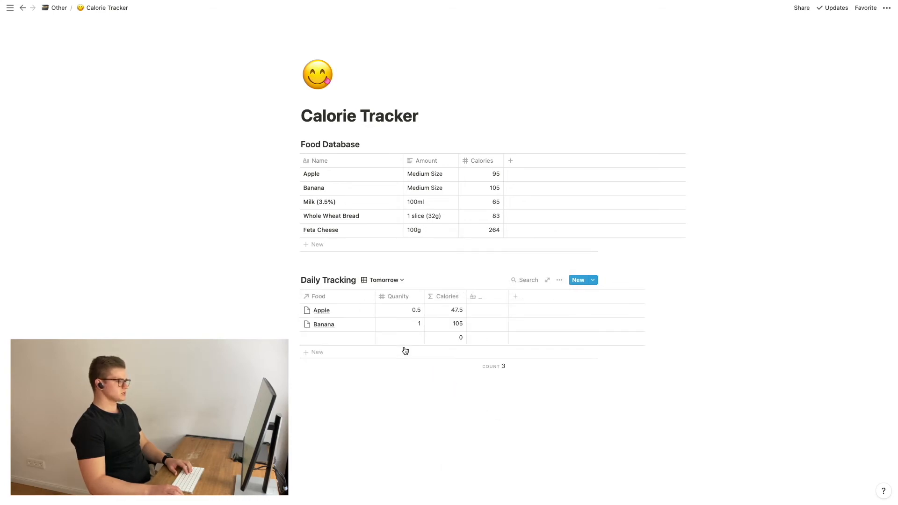
- Filter the Tomorrow view of Daily Tracking to entries where Date is Tomorrow
{"action": "left_click", "coordinate": [559, 280]}
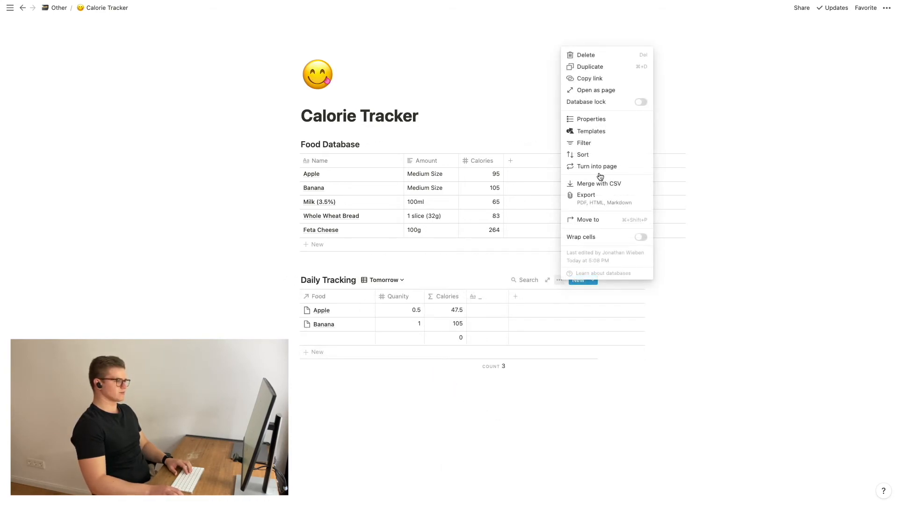
{"action": "left_click", "coordinate": [607, 144]}
{"action": "left_click", "coordinate": [427, 360]}
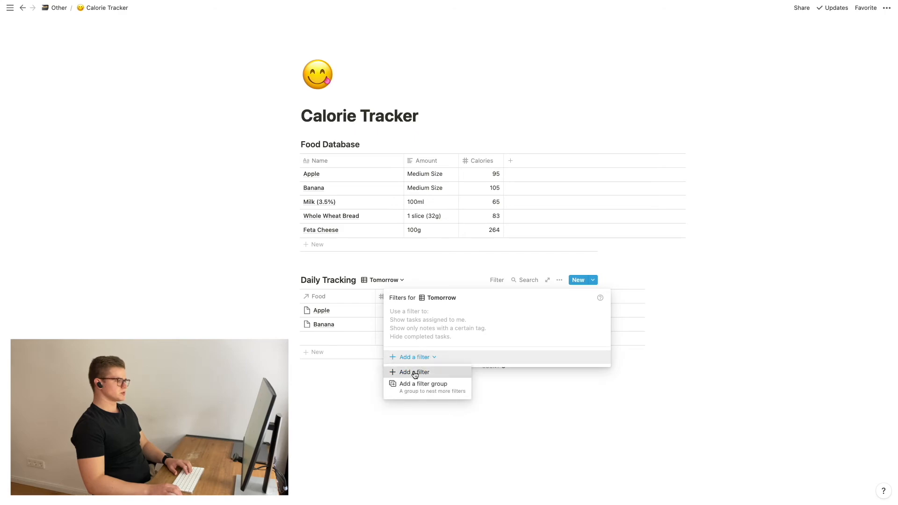
{"action": "left_click", "coordinate": [407, 370]}
{"action": "left_click", "coordinate": [430, 318]}
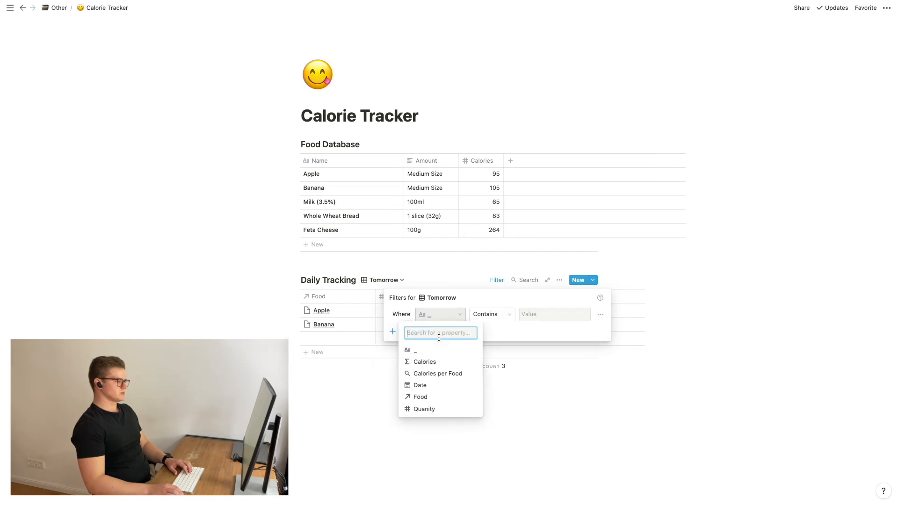
{"action": "left_click", "coordinate": [423, 385]}
{"action": "left_click", "coordinate": [525, 318]}
{"action": "left_click", "coordinate": [505, 341]}
{"action": "left_click", "coordinate": [351, 345]}
- Add a row in the Tomorrow view with Whole Wheat Bread as the Food and a Quanity of 2
{"action": "left_click", "coordinate": [325, 310]}
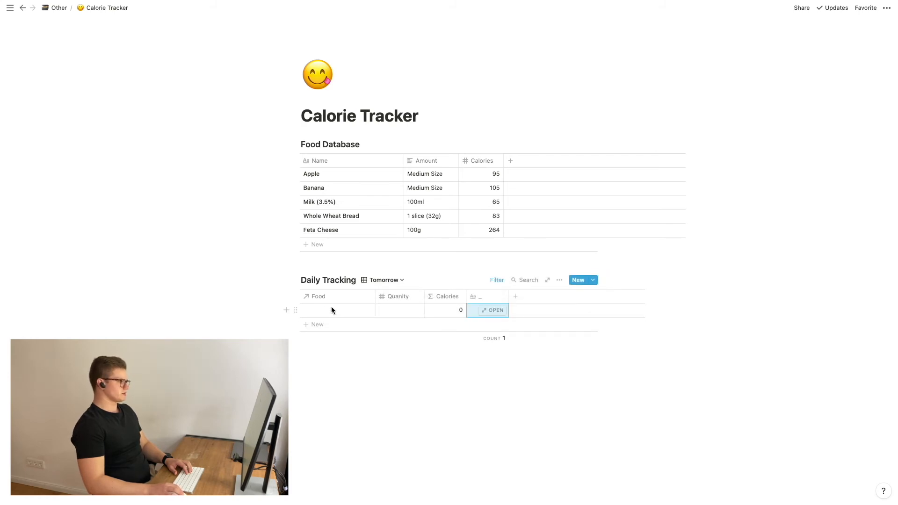
{"action": "left_click", "coordinate": [331, 309]}
{"action": "type", "text": "whole"}
{"action": "key", "text": "Return"}
{"action": "key", "text": "Escape"}
{"action": "left_click", "coordinate": [381, 310]}
{"action": "type", "text": "2"}
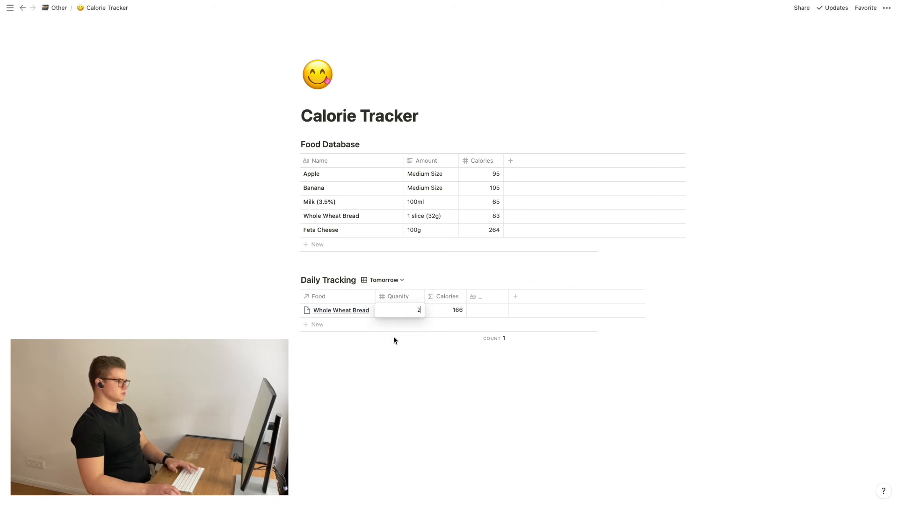
{"action": "key", "text": "Tab"}
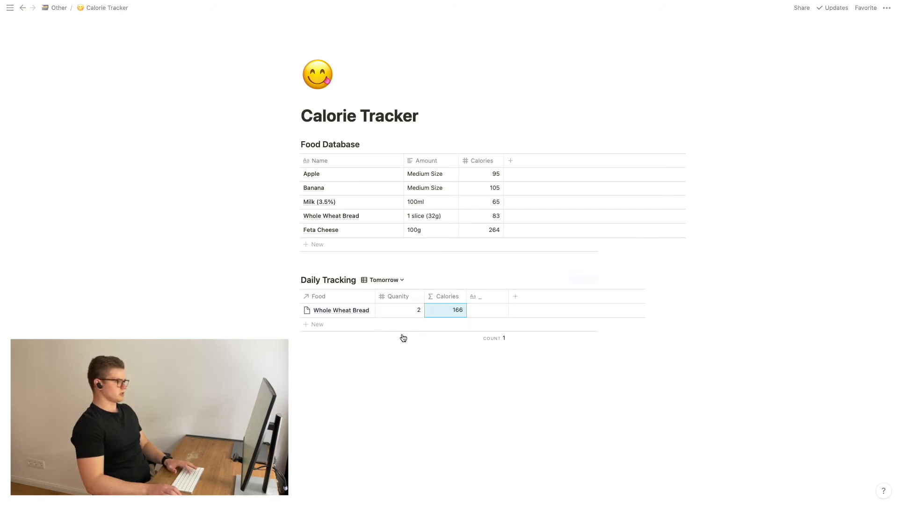
- Set the Calories footer calculation of the Tomorrow view to Sum and switch Daily Tracking back to the Today view
{"action": "left_click", "coordinate": [444, 338]}
{"action": "left_click", "coordinate": [416, 264]}
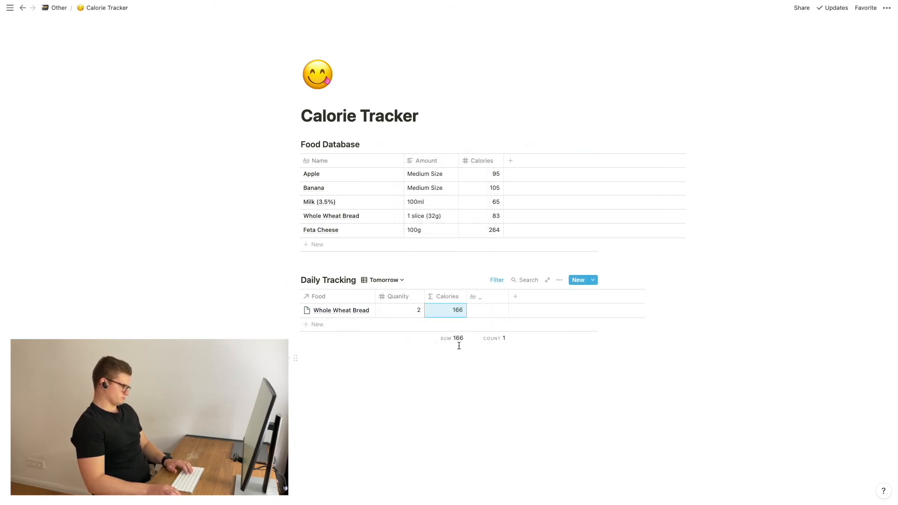
{"action": "left_click", "coordinate": [429, 354]}
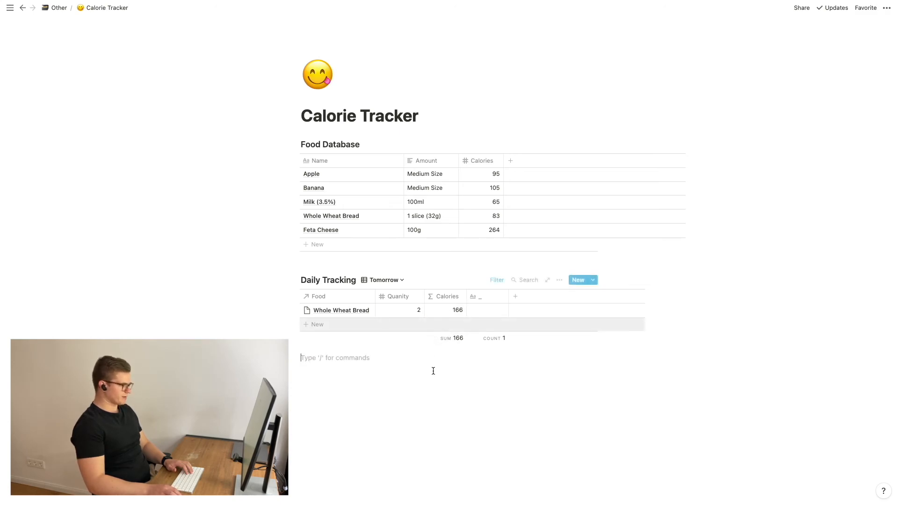
{"action": "left_click", "coordinate": [386, 280]}
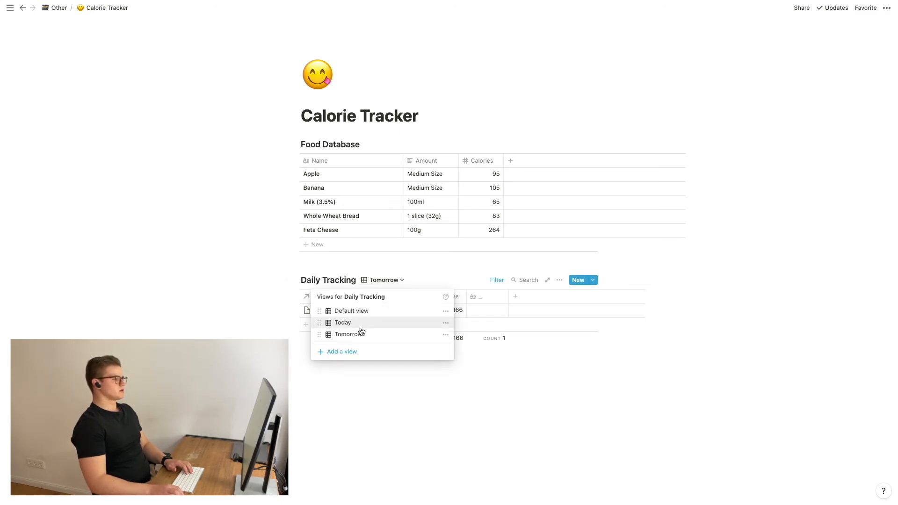
{"action": "left_click", "coordinate": [348, 319]}
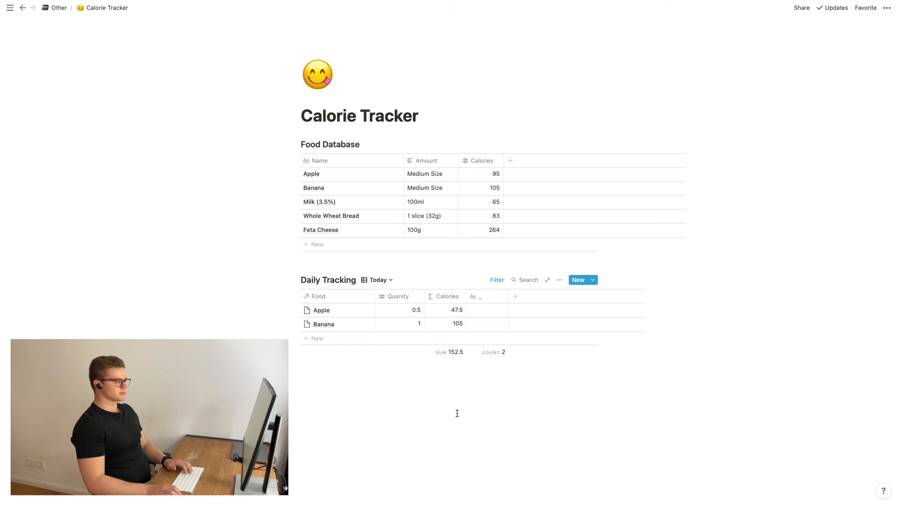